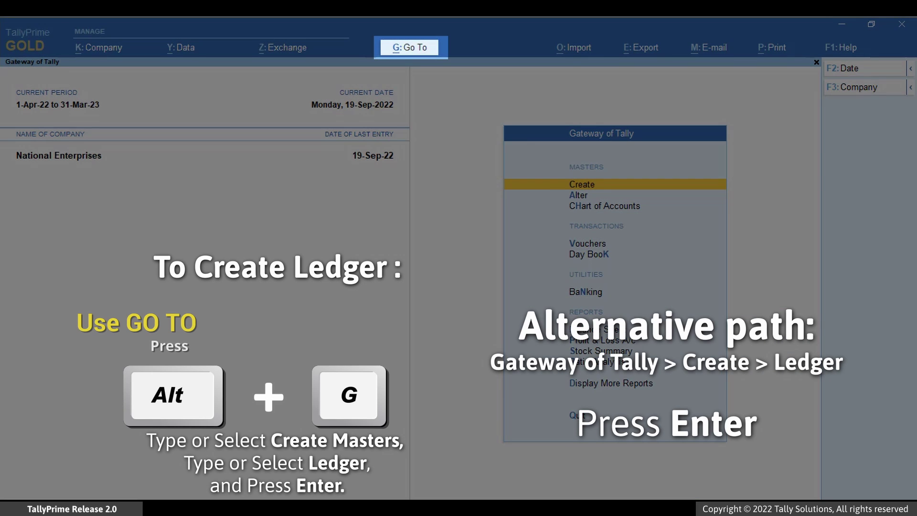
- Open the creation form for a new ledger master
key("alt+g")
key("Up")
key("Up")
key("Up")
key("Up")
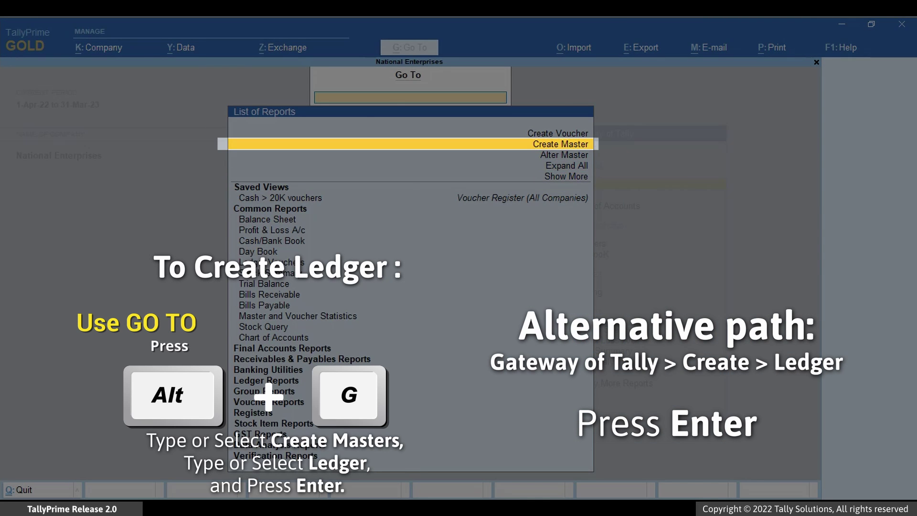
key("Return")
key("Down")
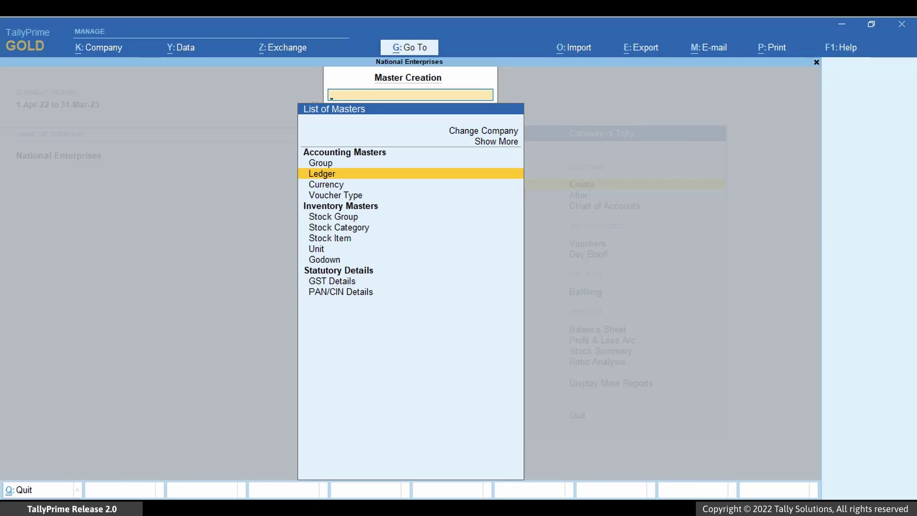
key("Return")
- Name the ledger Ferguson Industries and keep it under Sundry Debtors with the default bill-by-bill and credit settings
type("Ferguso")
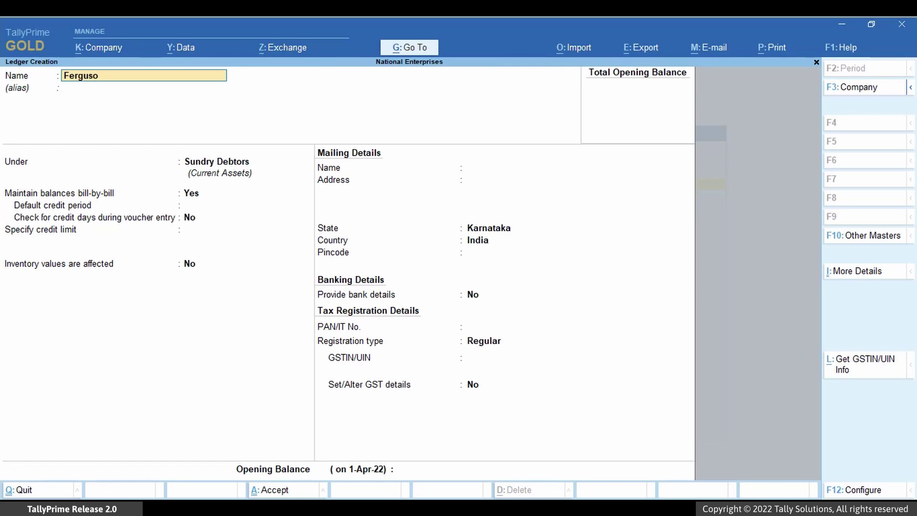
type("n Industries")
key("Return")
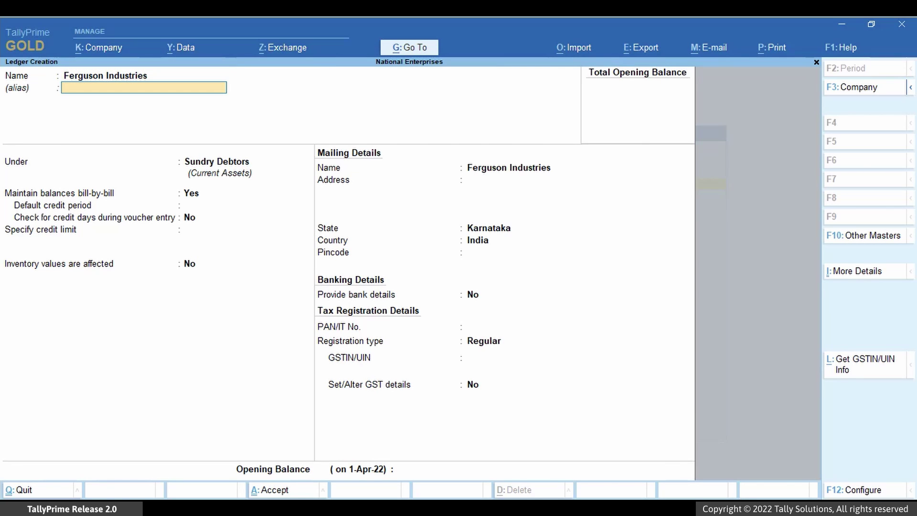
key("Return")
key("Return")
key("Return")
key("Return")
key("Return")
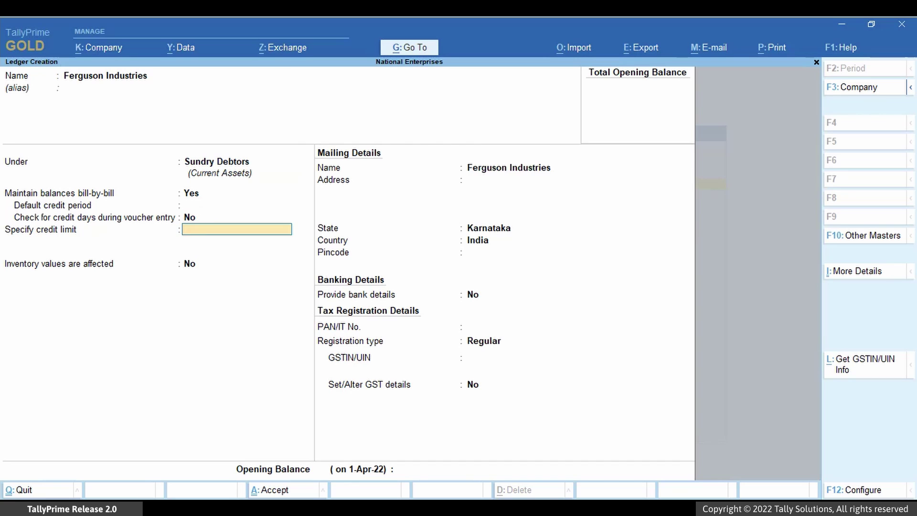
- Enter the party's mailing address and choose England, UK as its state
type("Greater Manchester")
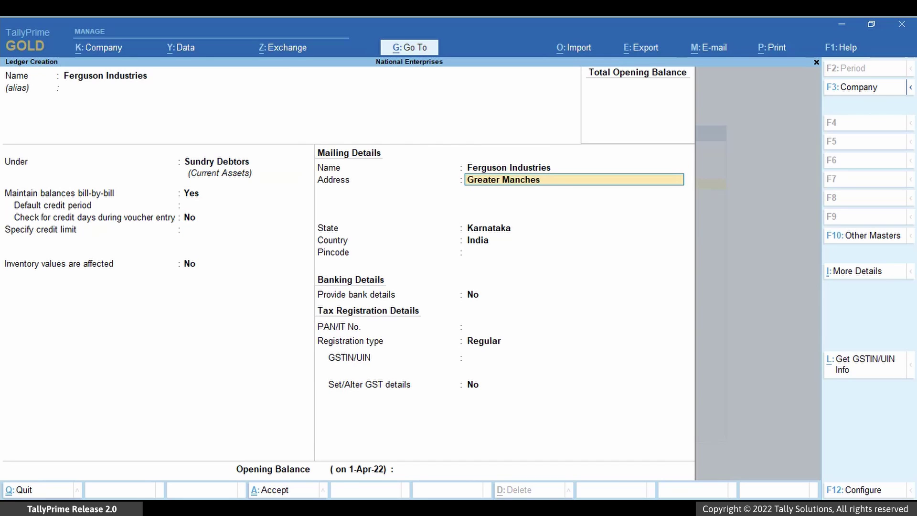
key("Return")
key("Return")
type("Eng")
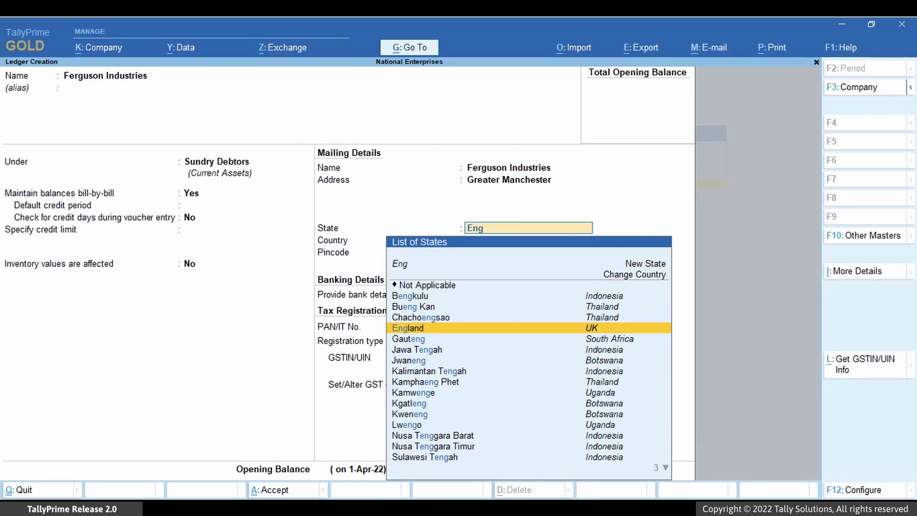
key("Return")
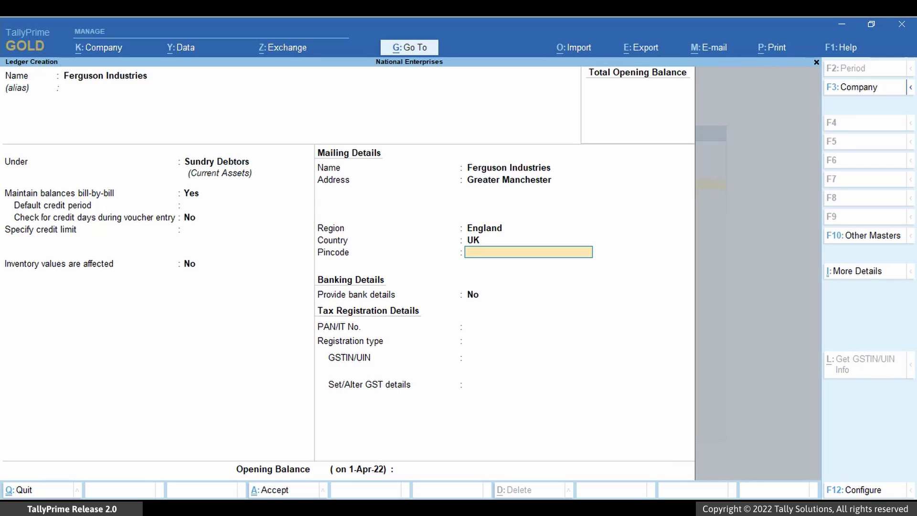
- Enter the party's pincode, keep bank details set to No, leave the opening balance blank, and save the ledger
type("BL00AX")
key("Return")
key("Return")
key("Return")
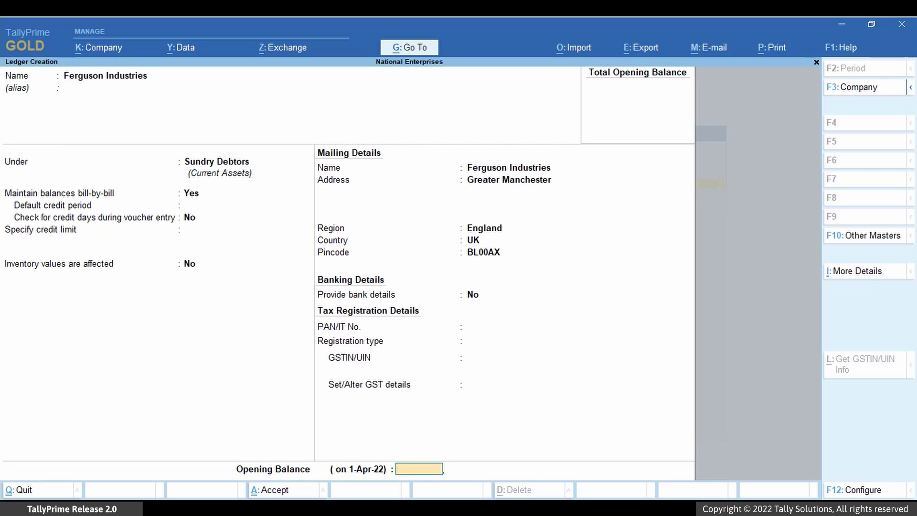
key("Return")
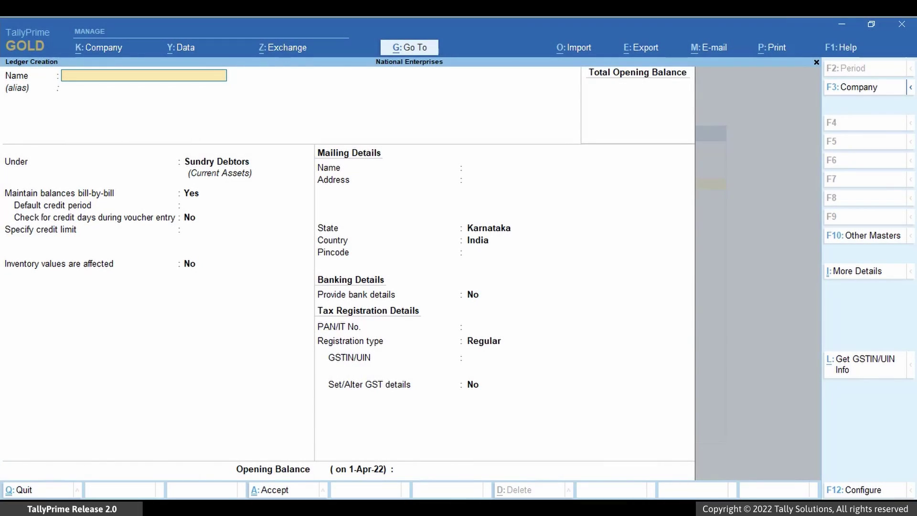
- Start creating a new voucher and set its type to Sales
key("alt+g")
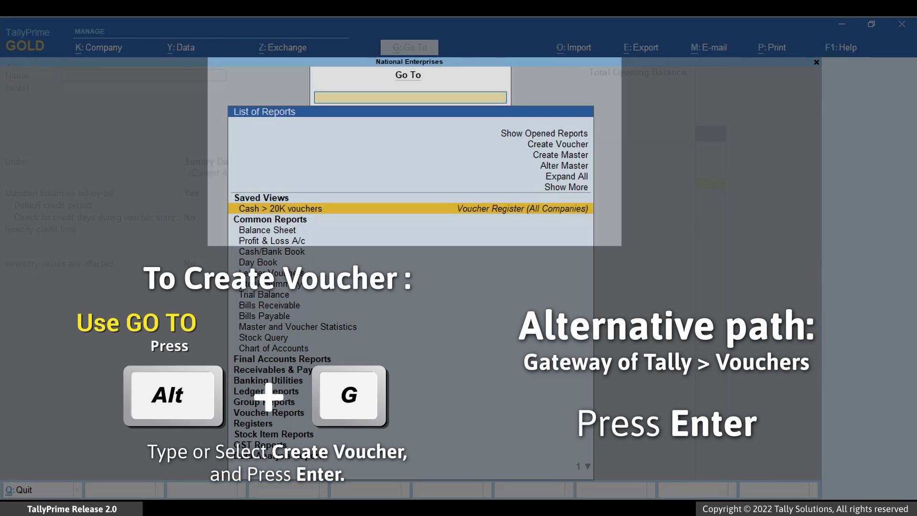
key("Up")
key("Up")
key("Up")
key("Up")
key("Up")
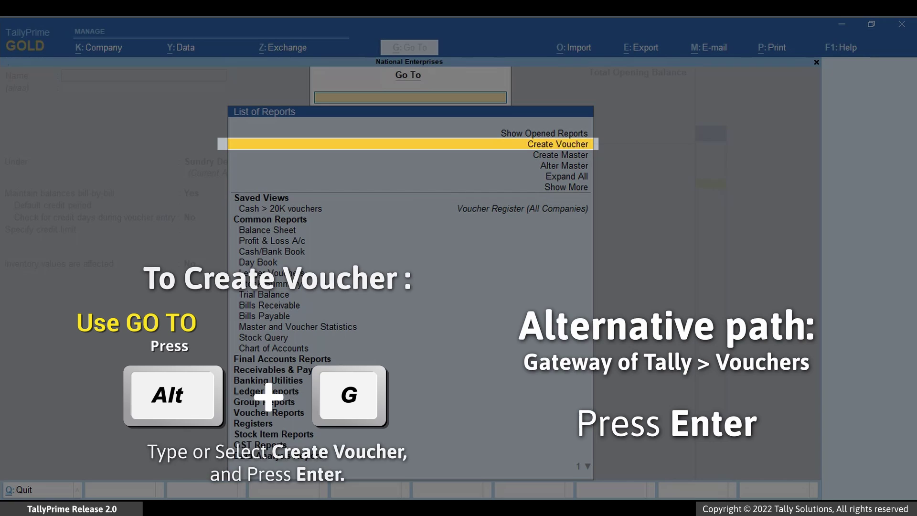
key("Return")
key("F8")
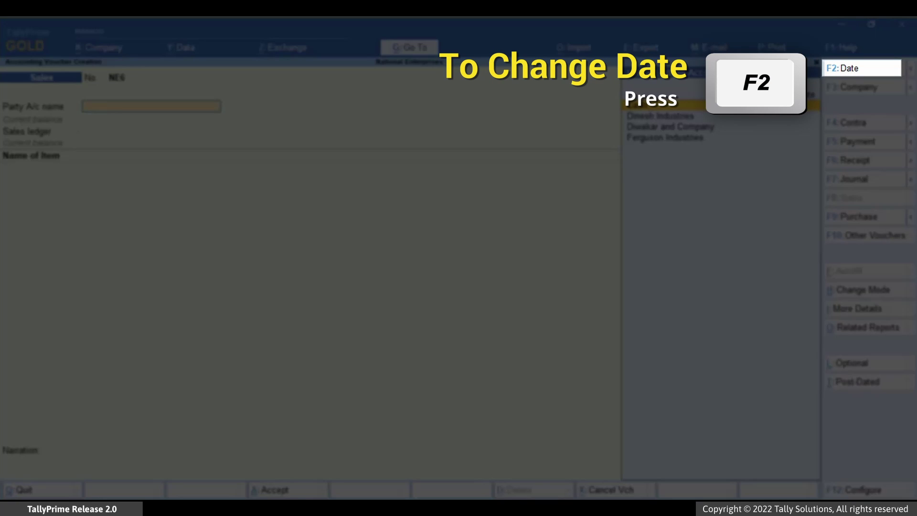
- Select Ferguson Industries as the party and fill in the bill of lading number, its date 19-Sep-22, and the motor vehicle number
key("Down")
key("Down")
key("Down")
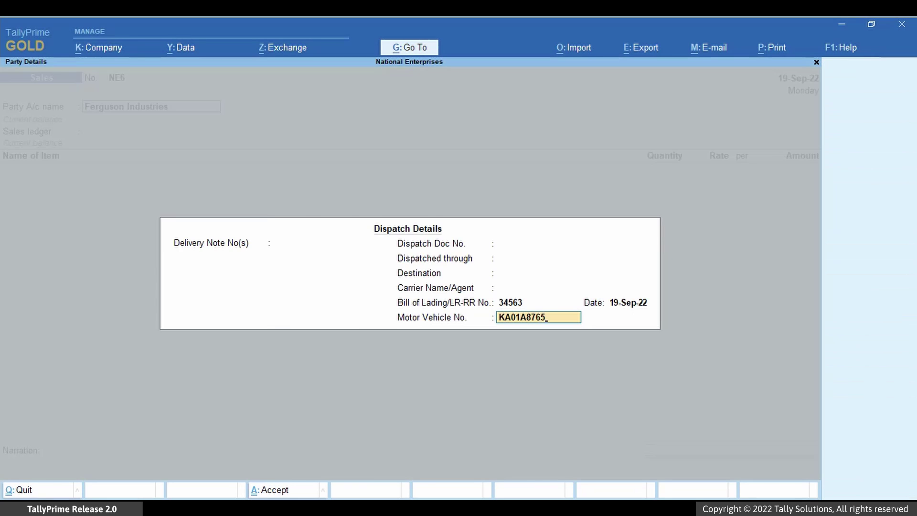
key("Return")
key("ctrl+a")
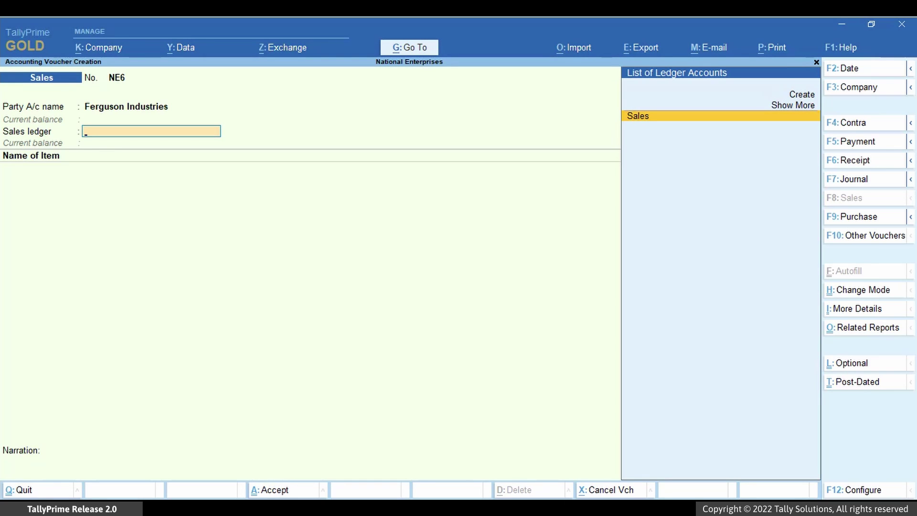
- Choose the Sales ledger and add 2 No of Oil Fired Industrial Boiler at a rate of 3,00,000.00
key("Return")
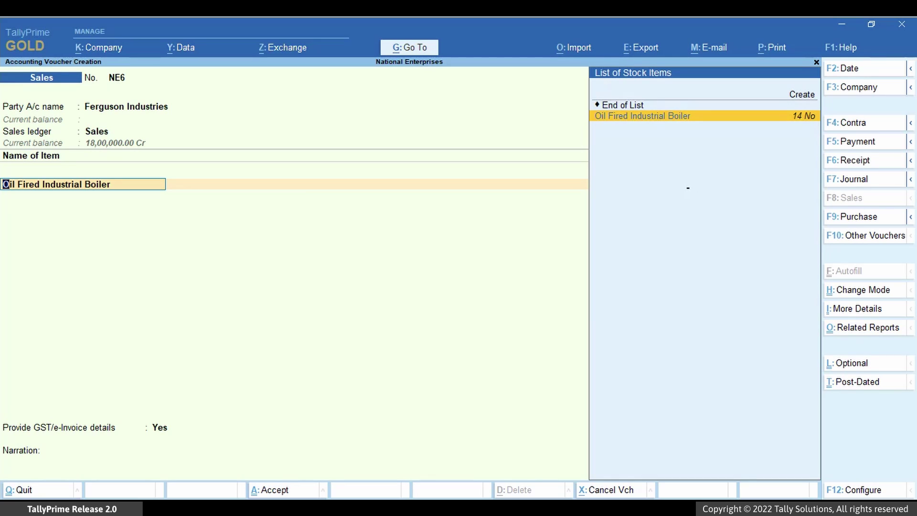
key("Return")
type("2")
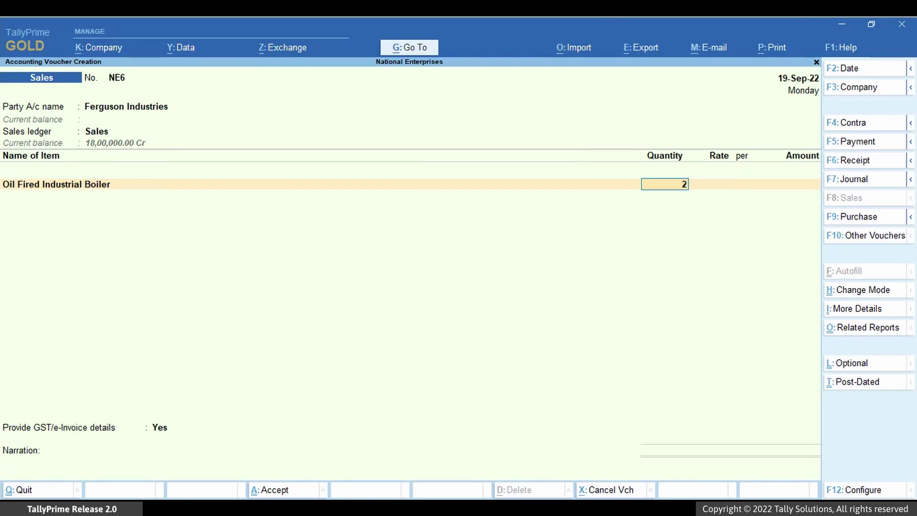
key("Return")
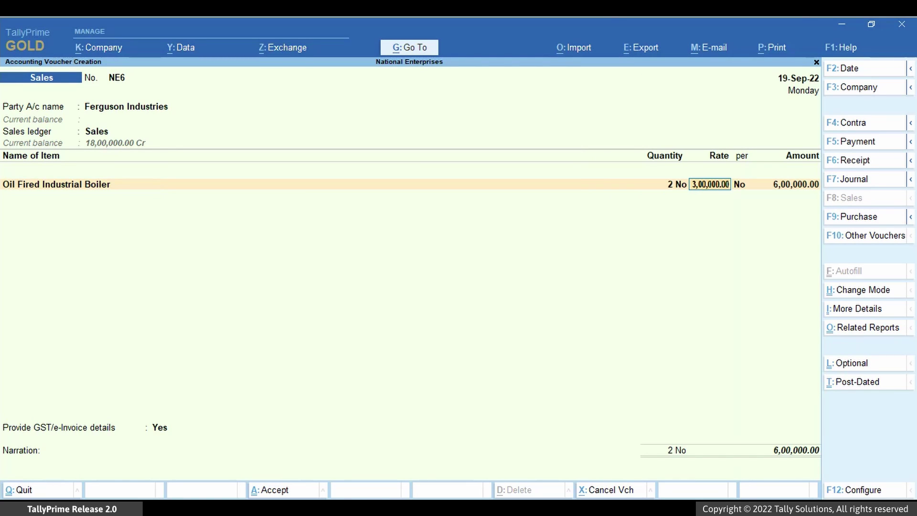
key("Return")
key("Return")
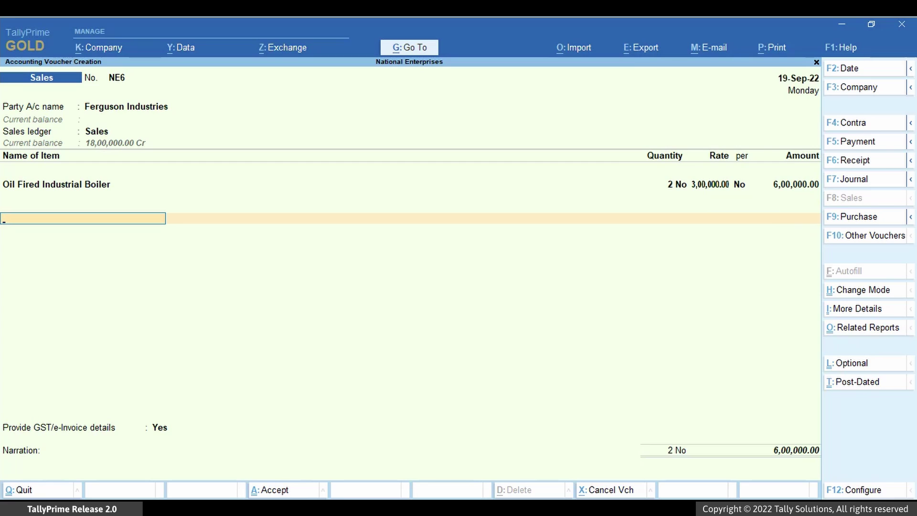
- Add the IGST ledger below the stock item with its calculated tax amount
type("Ig")
key("Return")
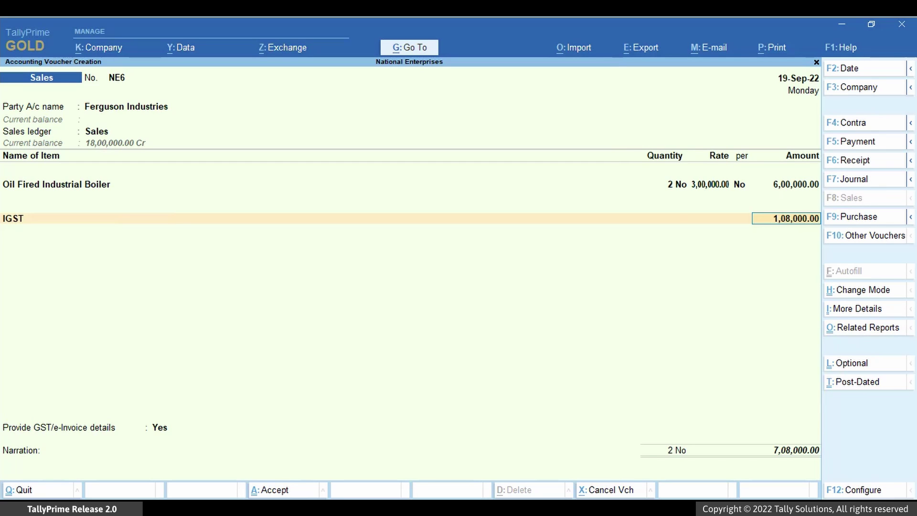
key("Return")
key("Return")
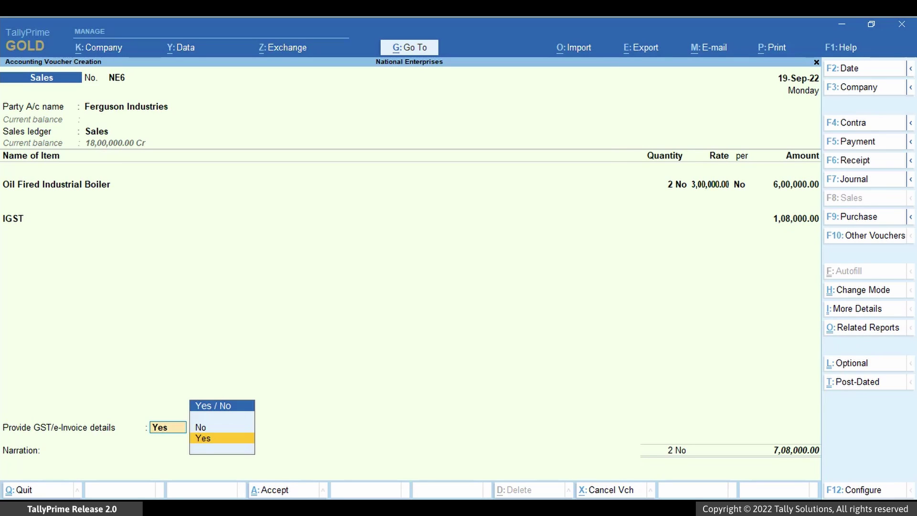
- Choose to provide GST/e-Invoice details, then enter the shipping bill number, the date 19-9, and a Cochin port code
key("Return")
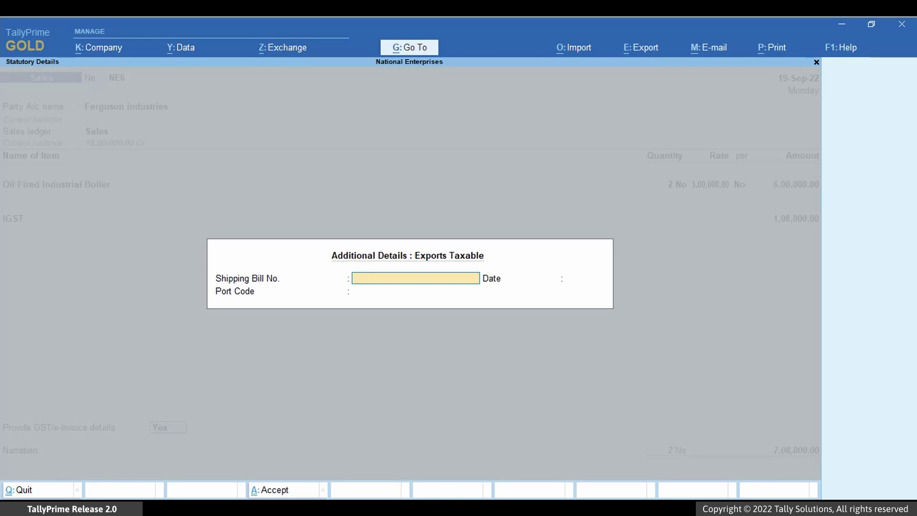
type("874569")
key("Return")
type("19-9")
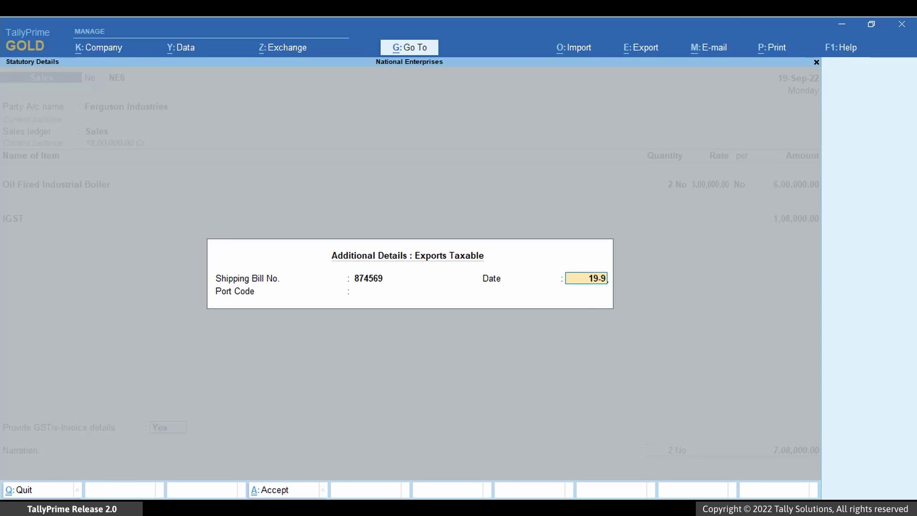
key("Return")
type("Co")
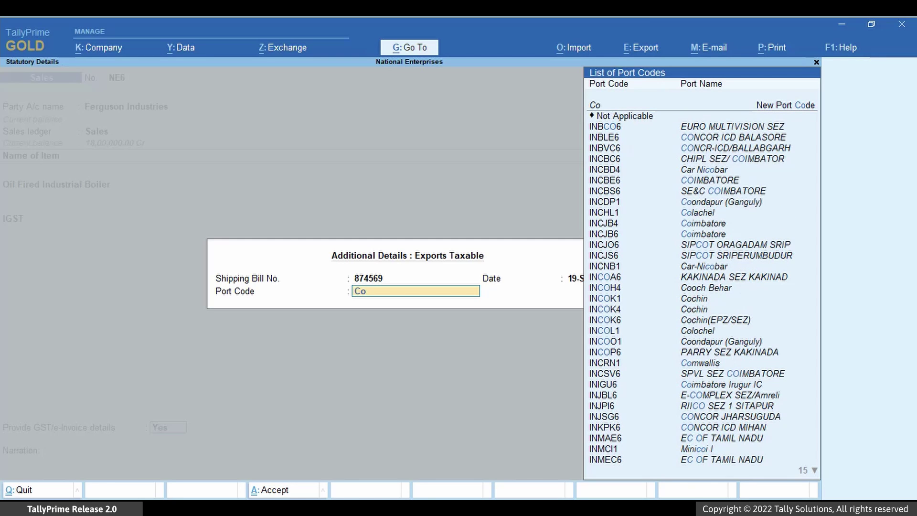
type("ch")
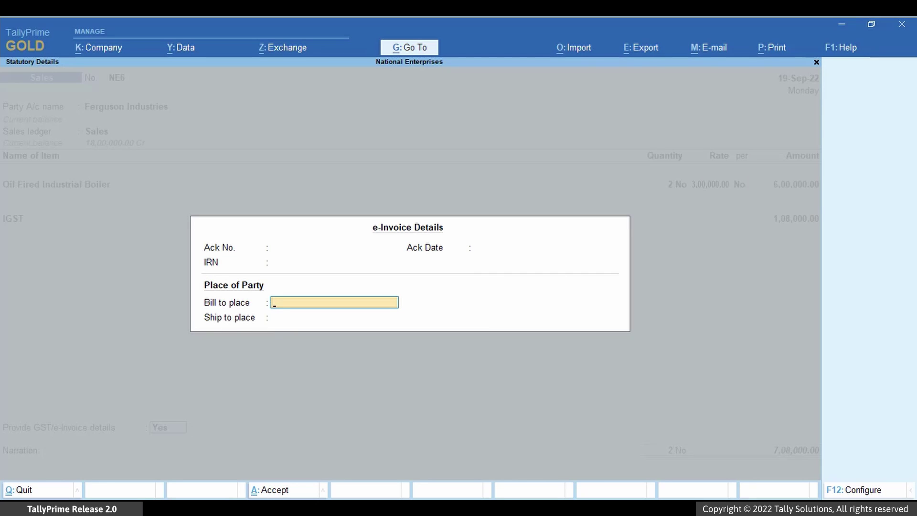
- Set both the bill-to place and the ship-to place to England in the e-Invoice details and accept the remaining details
type("England")
key("Return")
type("England")
key("Return")
key("Return")
key("Return")
key("Return")
key("Return")
key("Return")
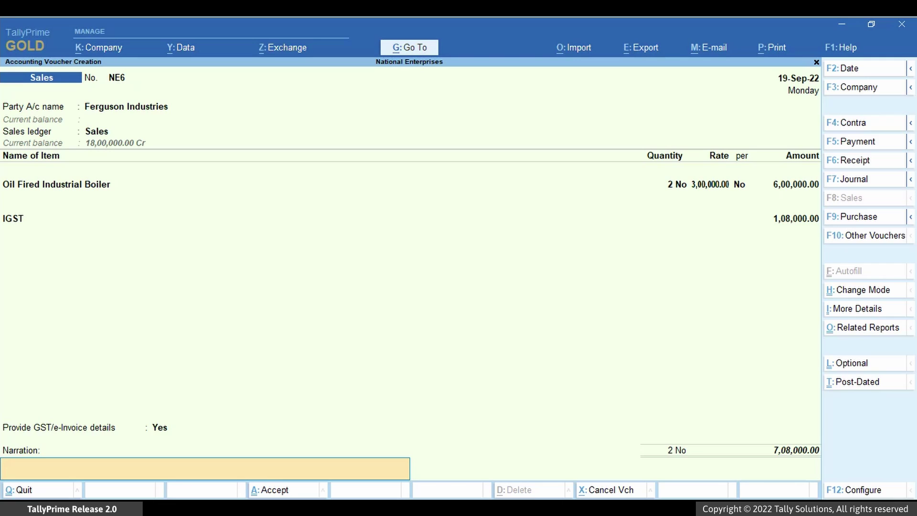
- Save the sales voucher without a narration and generate its e-Invoice
key("Return")
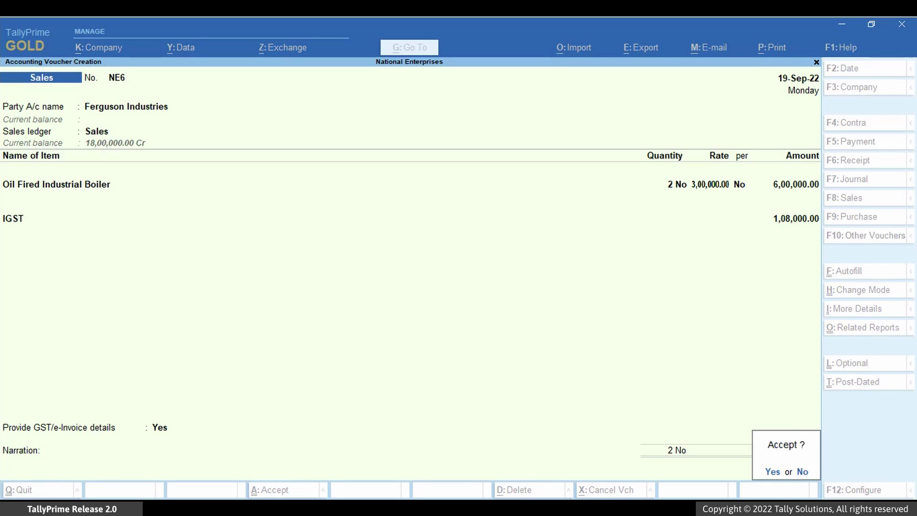
key("Return")
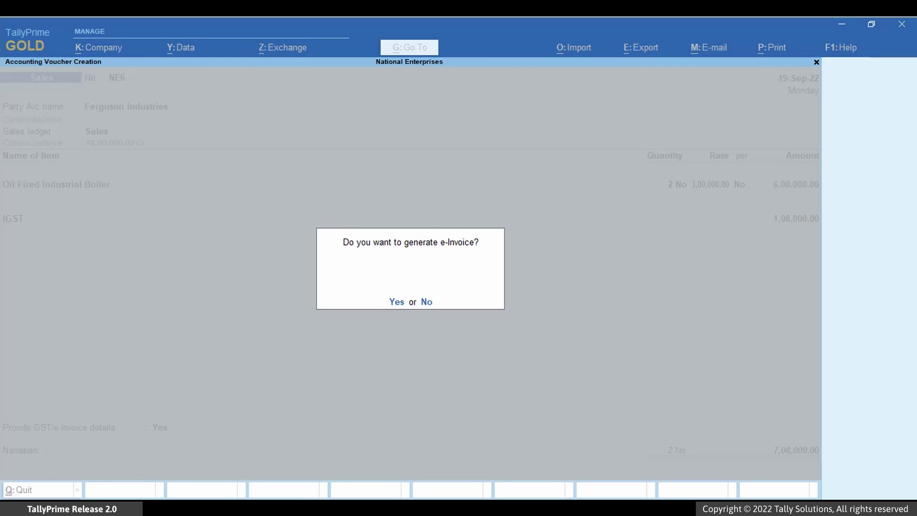
key("y")
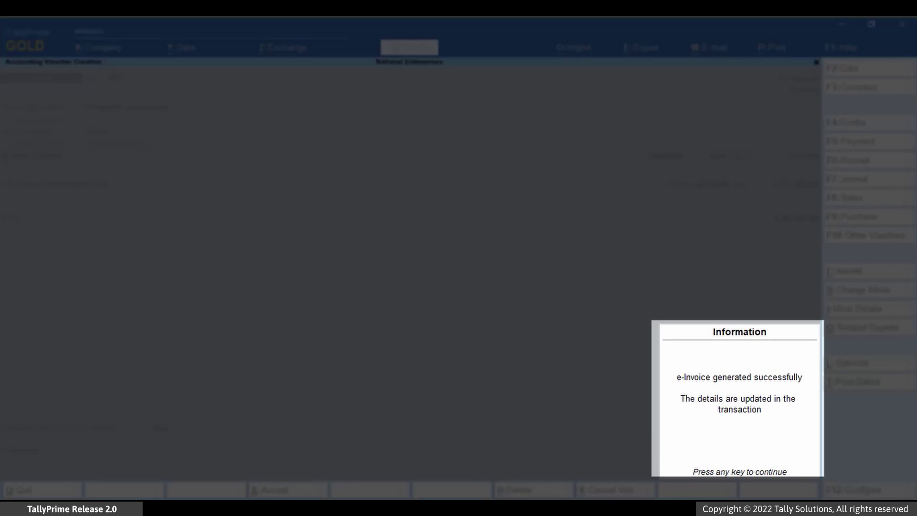
key("Return")
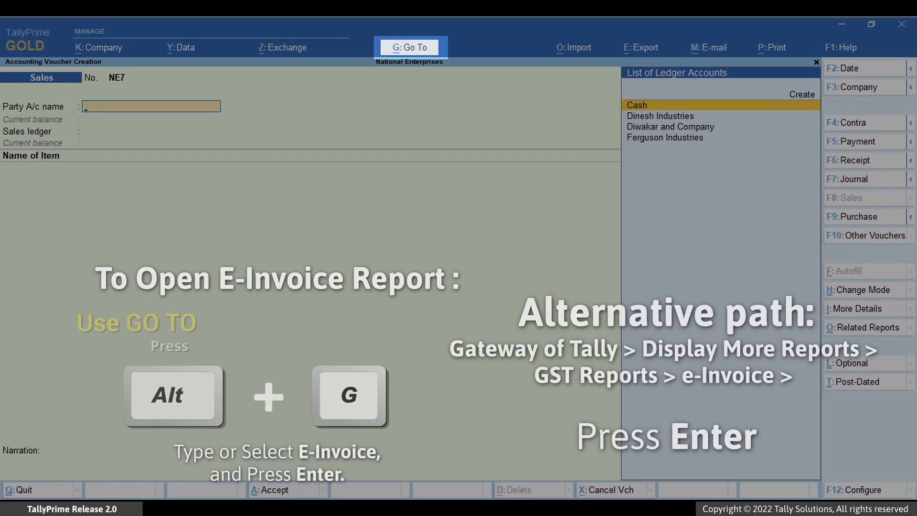
- Open the e-Invoice report and drill down into the vouchers with IRN generated from the e-Invoice system
key("alt+g")
type("E")
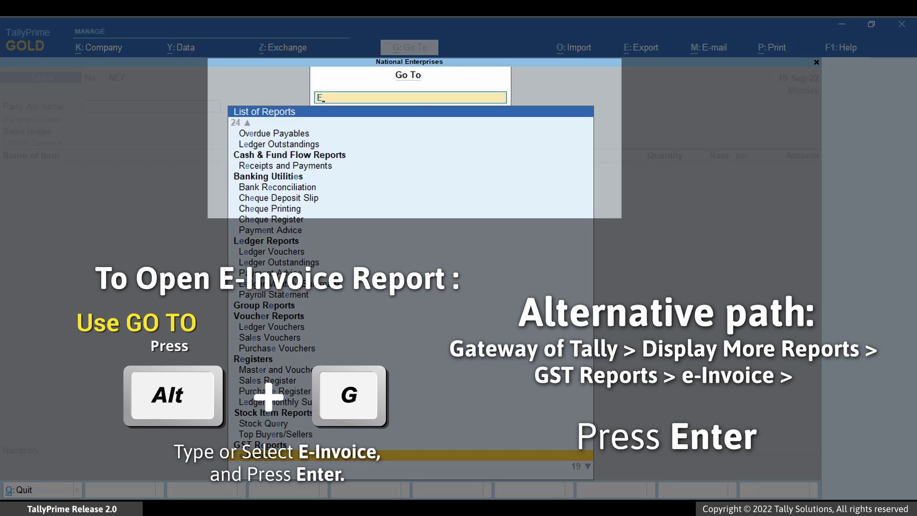
type("invo")
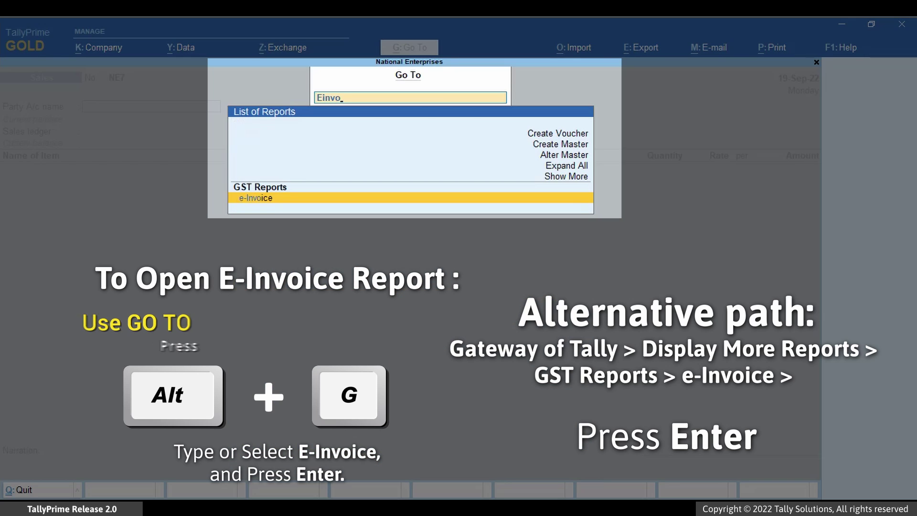
key("Return")
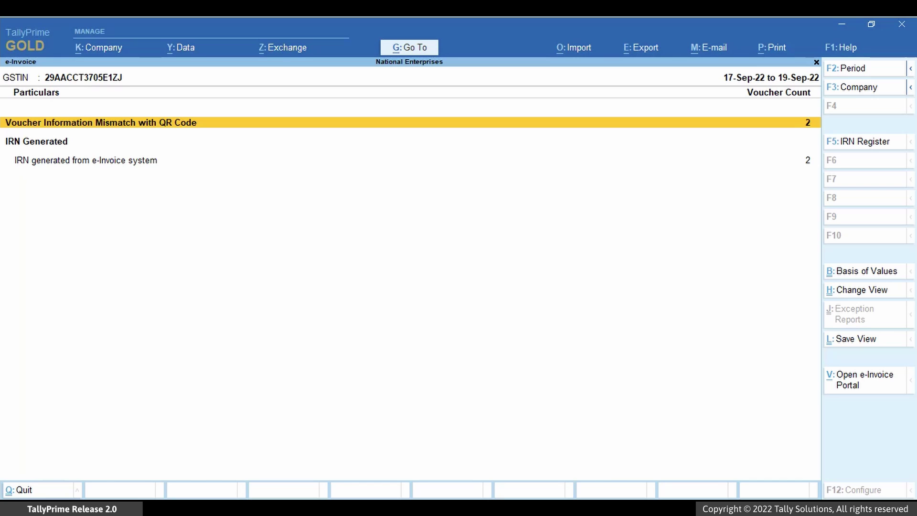
key("Down")
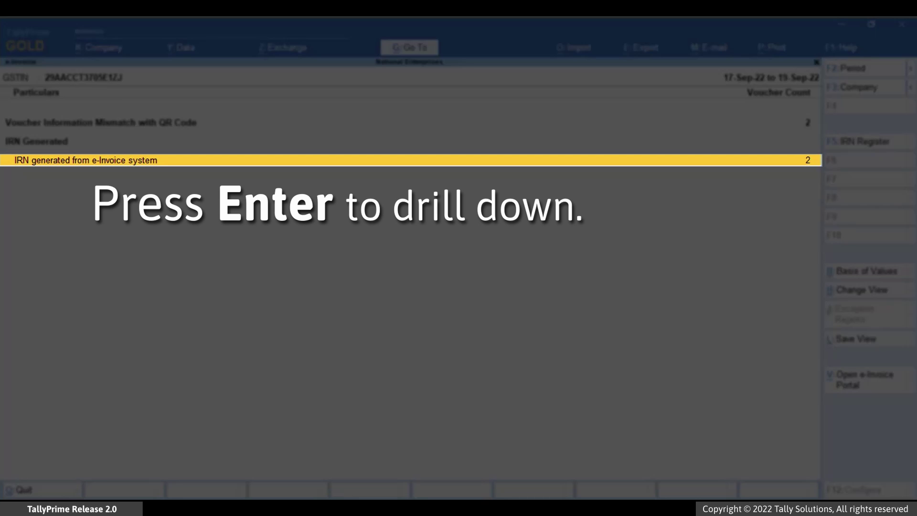
key("Return")
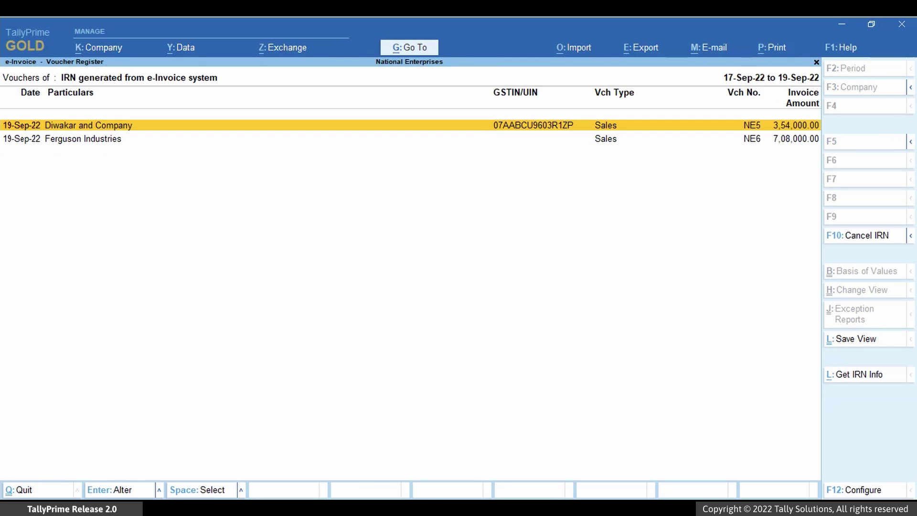
- Open the Ferguson Industries sales voucher and view its e-Invoice details
key("Down")
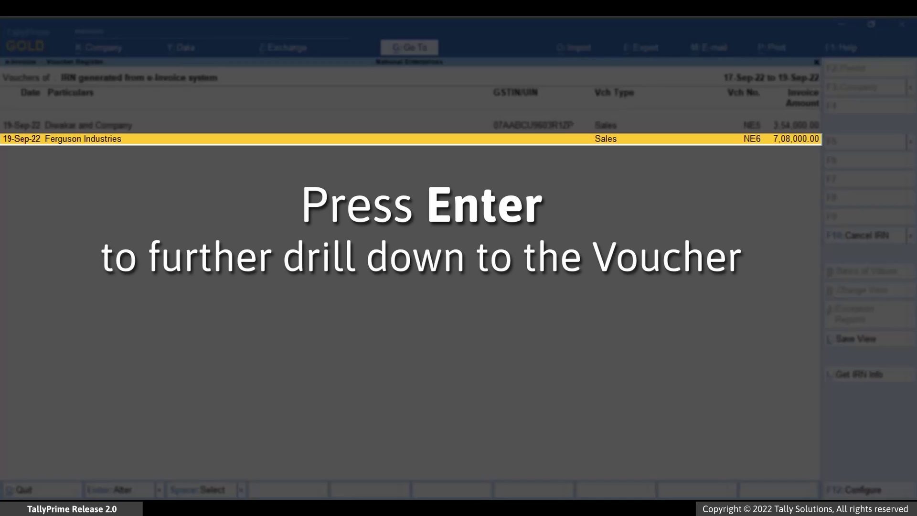
key("Return")
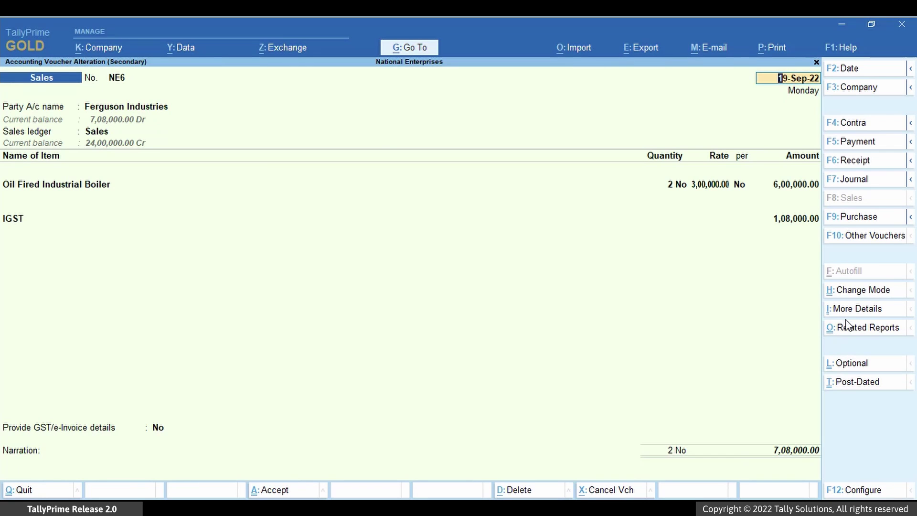
left_click(886, 310)
key("End")
key("Return")
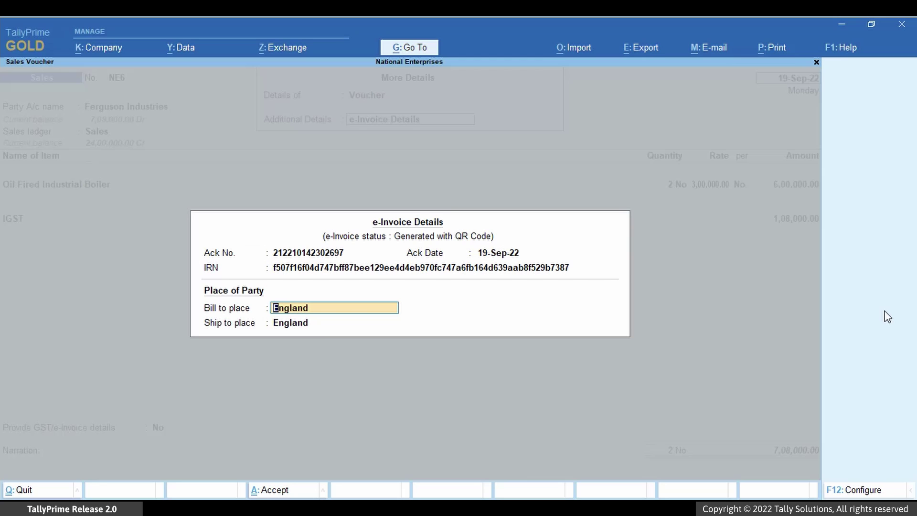
key("BackSpace")
key("Return")
key("Escape")
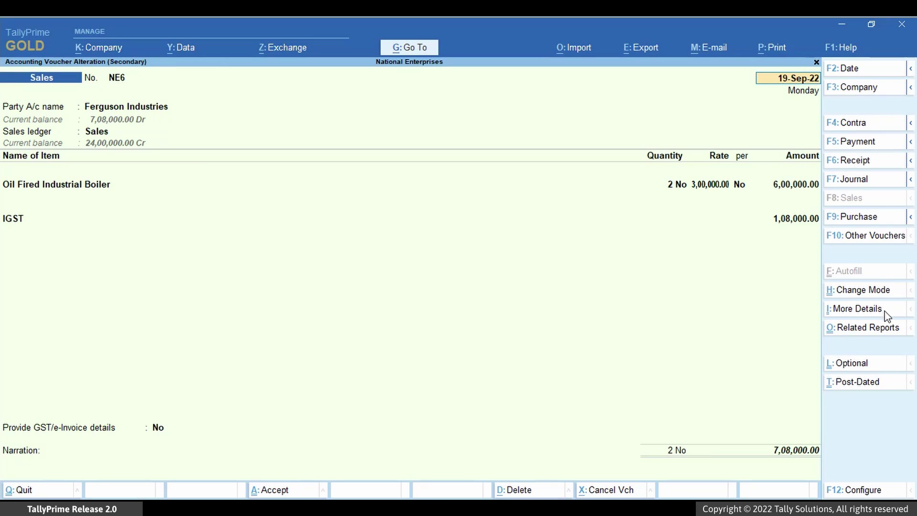
- Preview the printed tax invoice of this voucher and zoom in to inspect the IRN and QR code
key("ctrl+p")
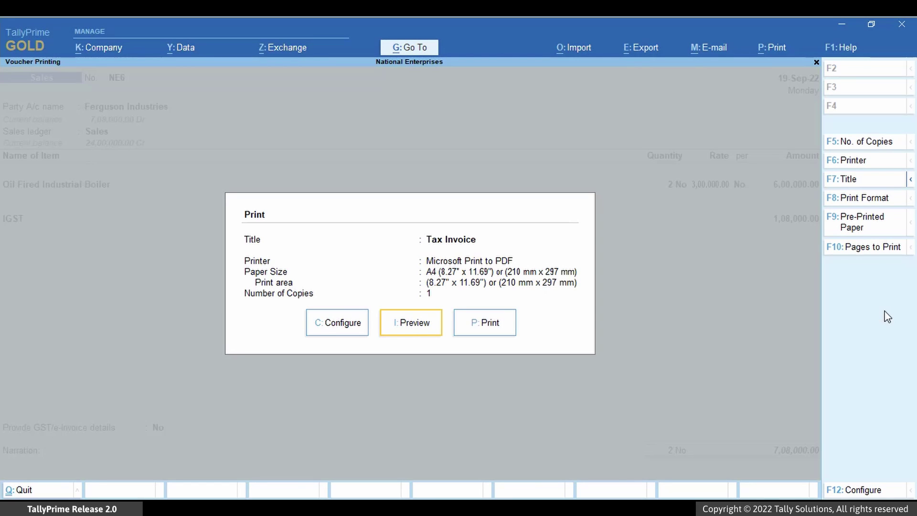
key("i")
key("z")
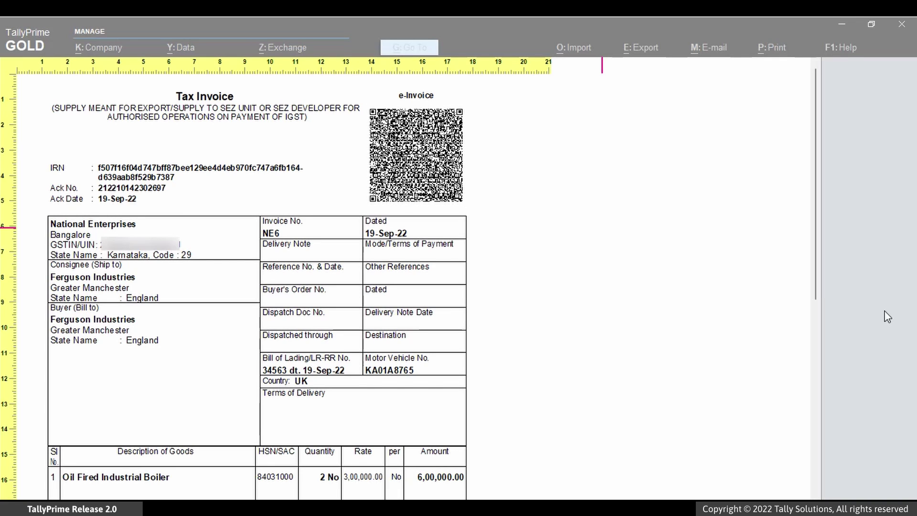
key("z")
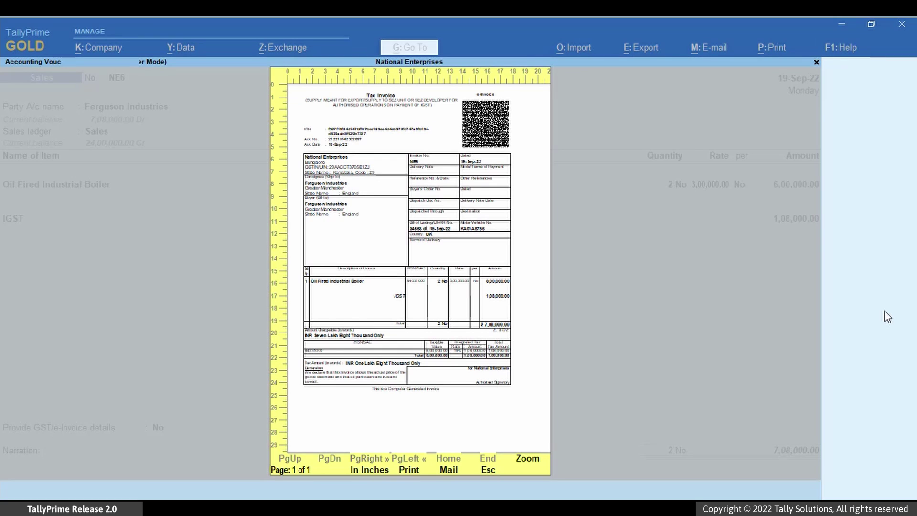
key("Escape")
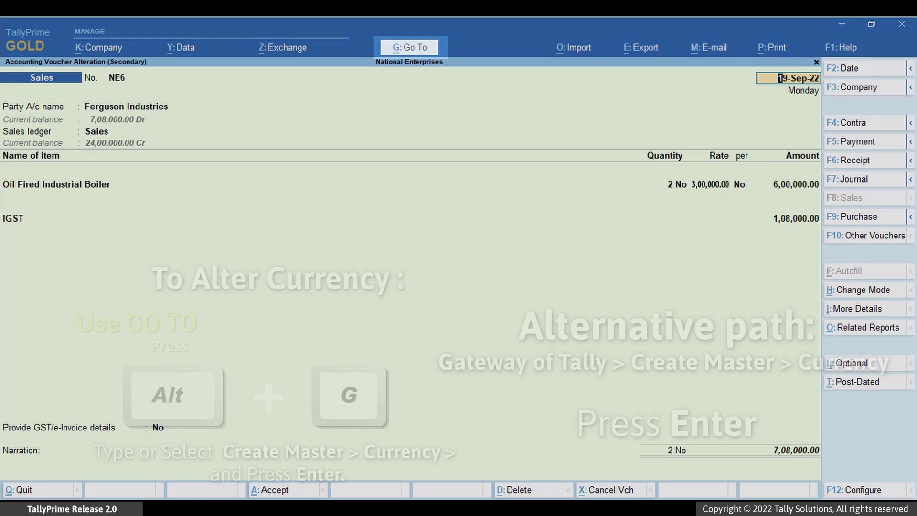
- Start a new currency master, choosing to create a new currency, and give it the symbol £
key("alt+g")
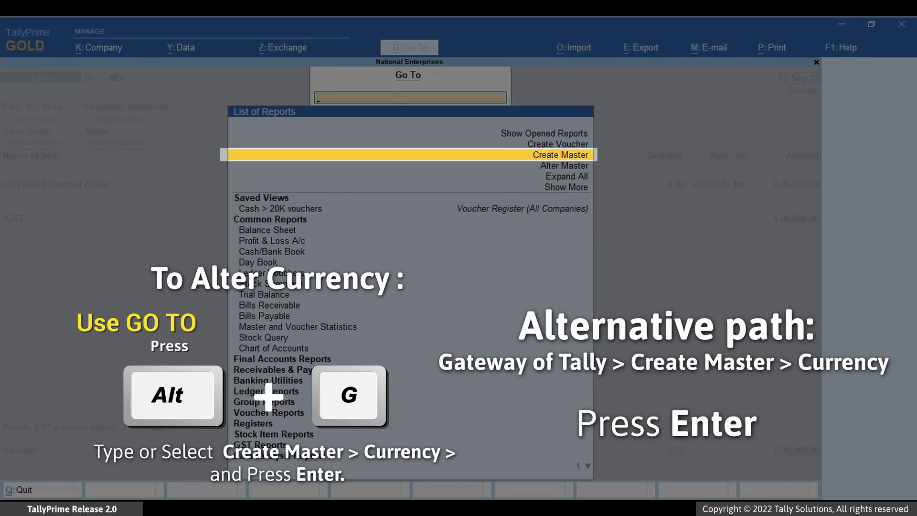
key("Return")
key("Down")
key("Down")
key("Return")
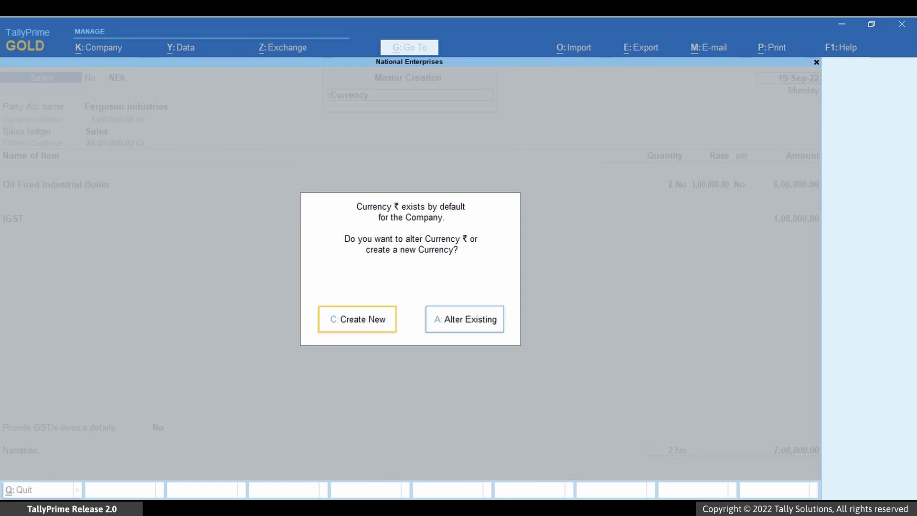
key("Return")
type("£")
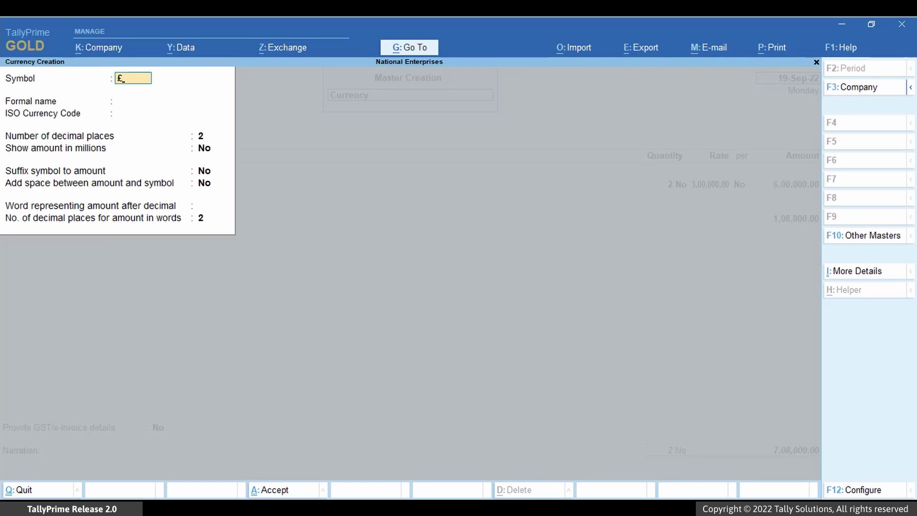
key("Return")
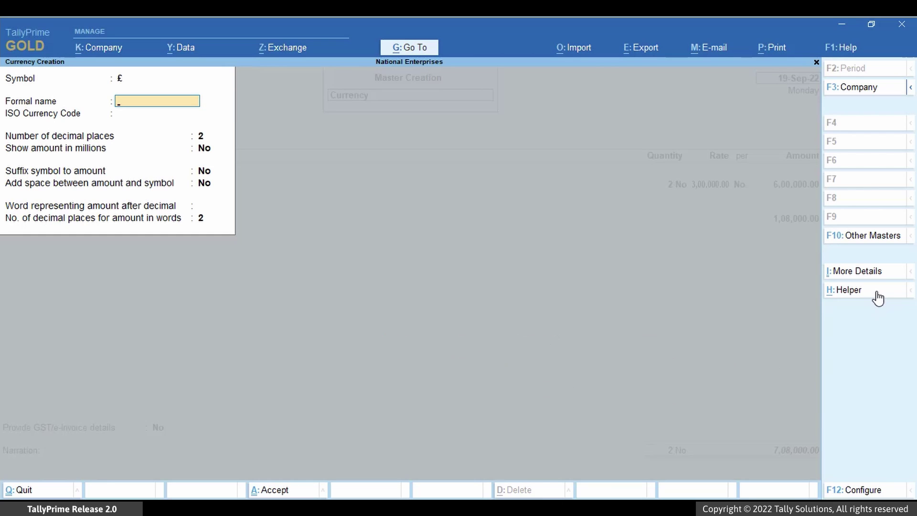
- Look up British Pound in the currency helper list as the formal name and save the currency with the default settings
left_click(876, 295)
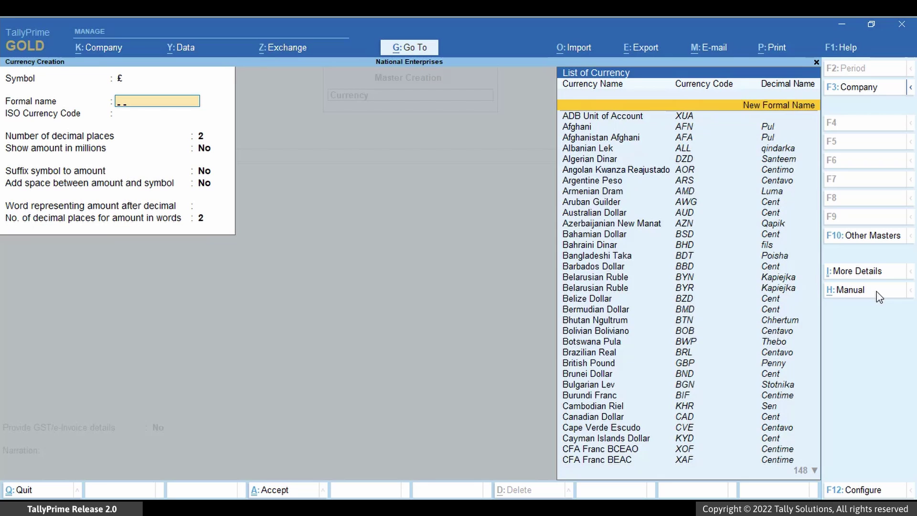
type("Pou")
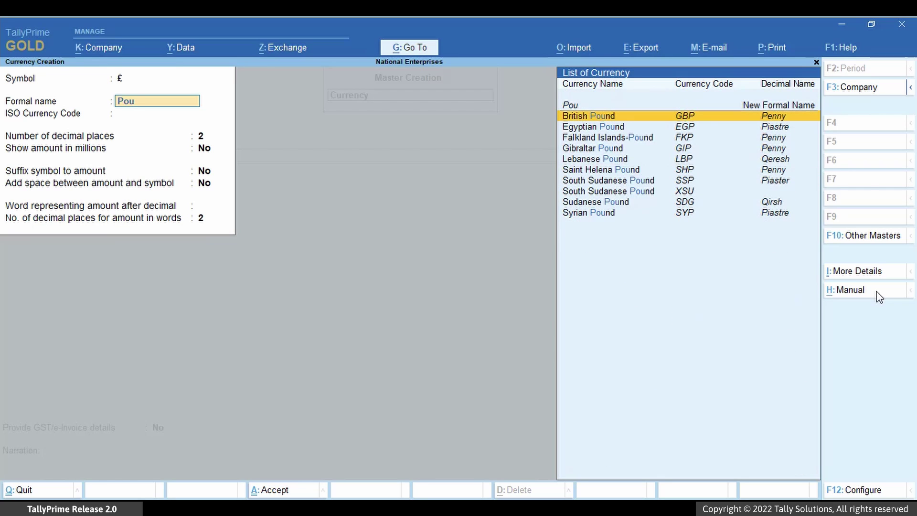
key("Return")
key("Return")
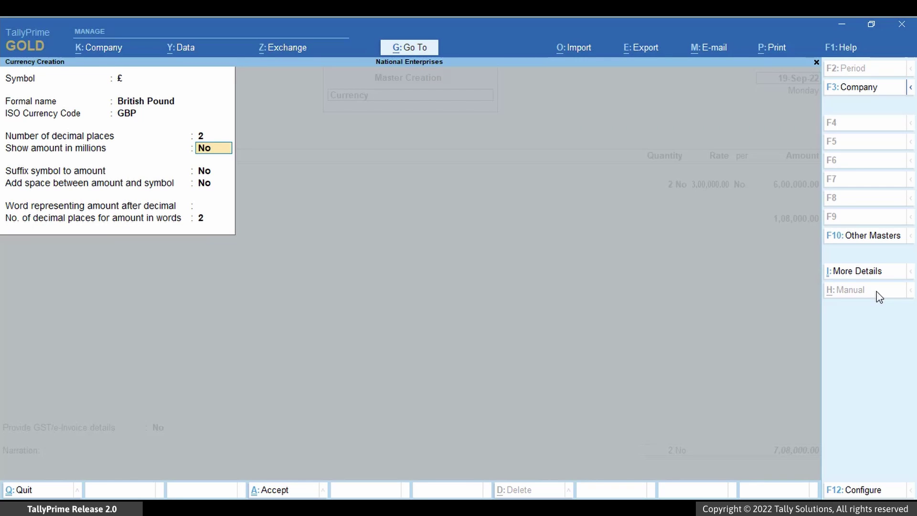
key("ctrl+a")
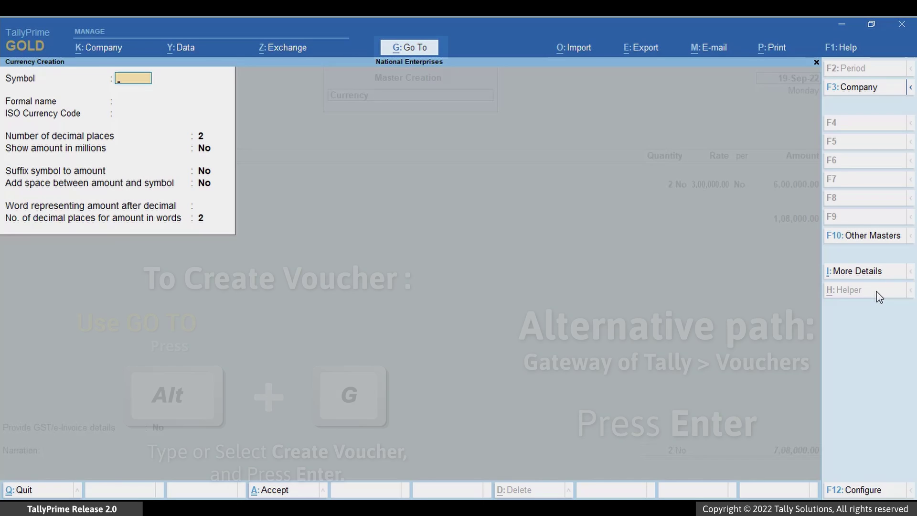
- Leave the blank currency form and open a new sales voucher
key("alt")
key("alt+g")
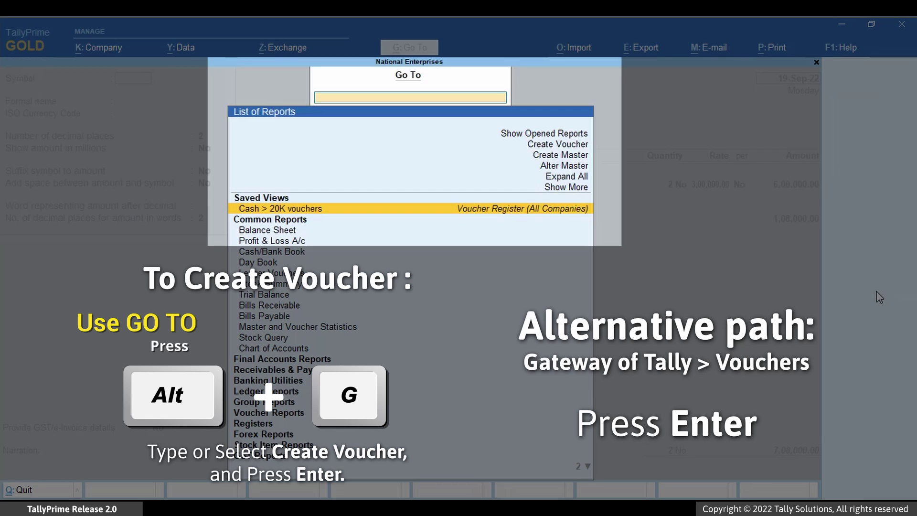
key("Up")
key("Up")
key("Up")
key("Up")
key("Up")
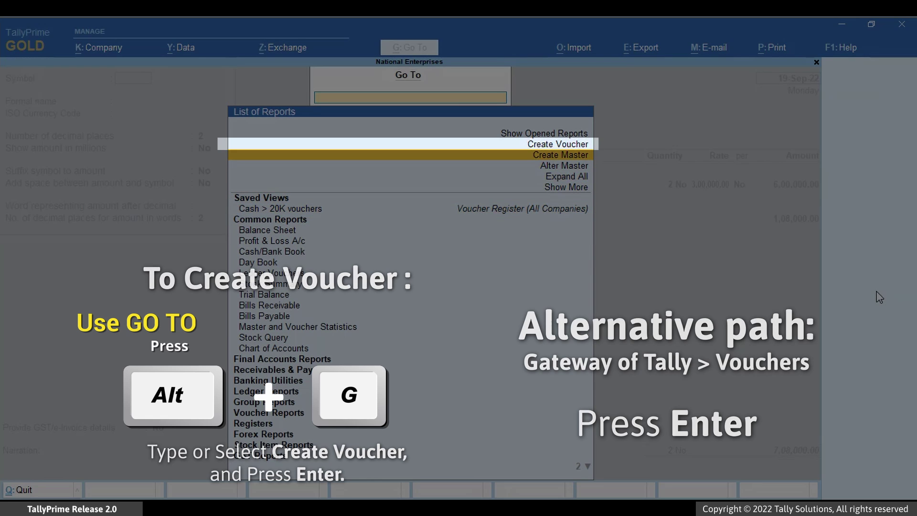
key("Return")
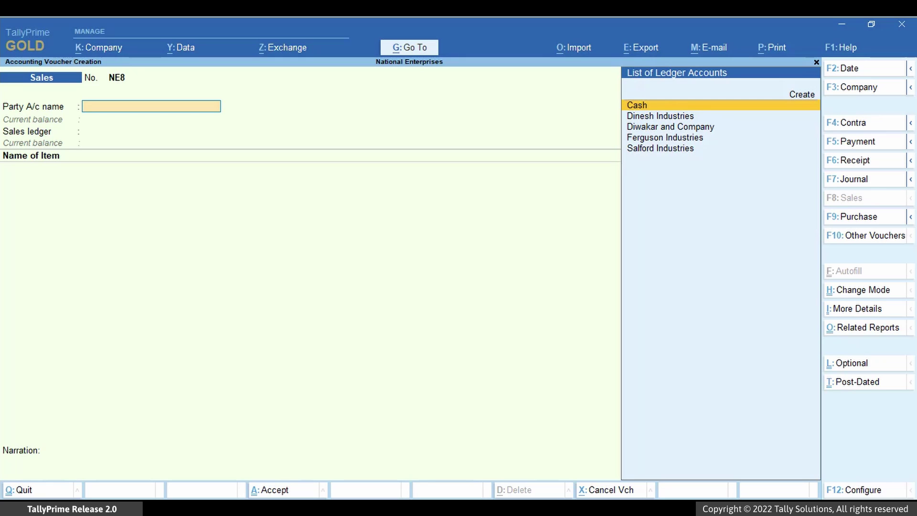
- Set the party to Salford Industries with its dispatch details and choose Sales as the sales ledger
key("Down")
key("Down")
key("Down")
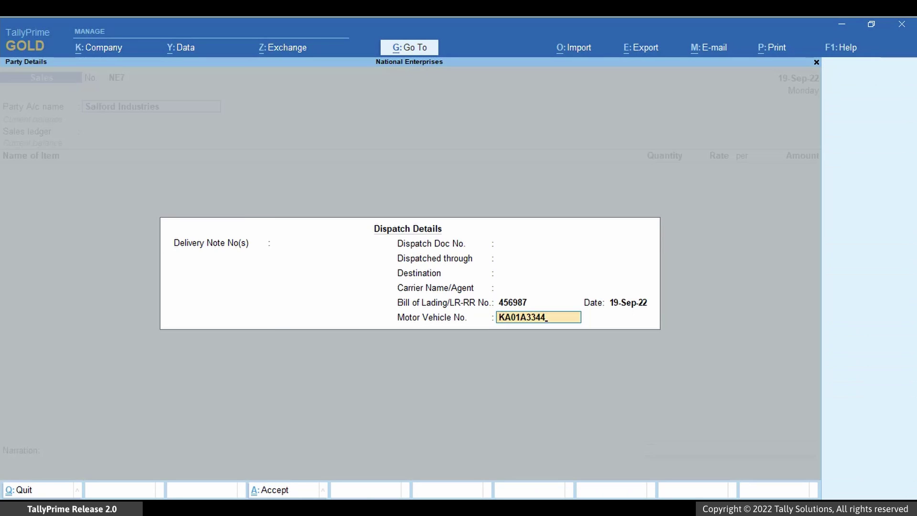
key("Return")
key("Return")
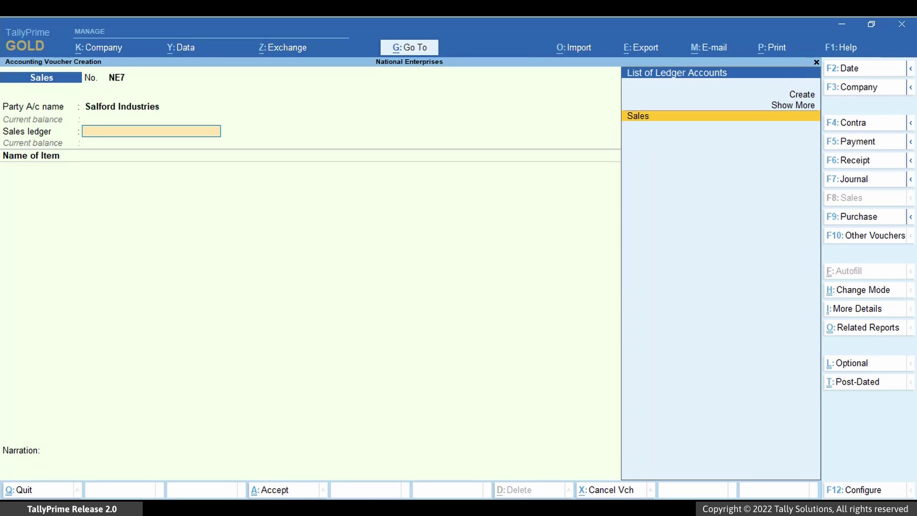
key("Return")
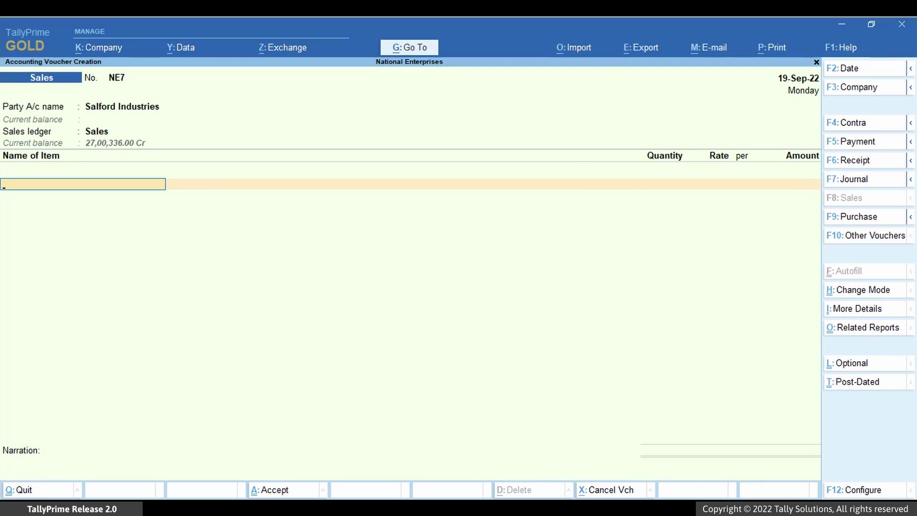
- Add Oil Fired Industrial Boiler with quantity 2 at a rate of £3,300 and an exchange rate of ₹90.96/£
key("Return")
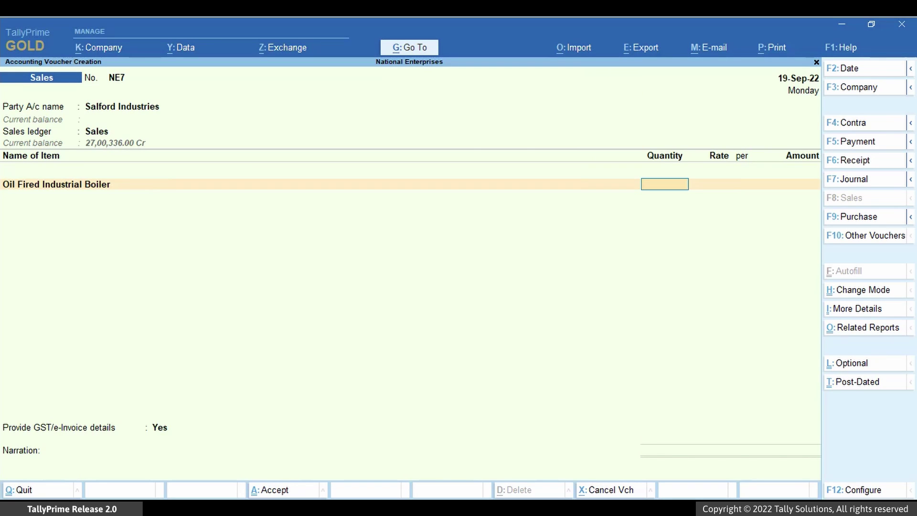
type("2")
key("Return")
type("£")
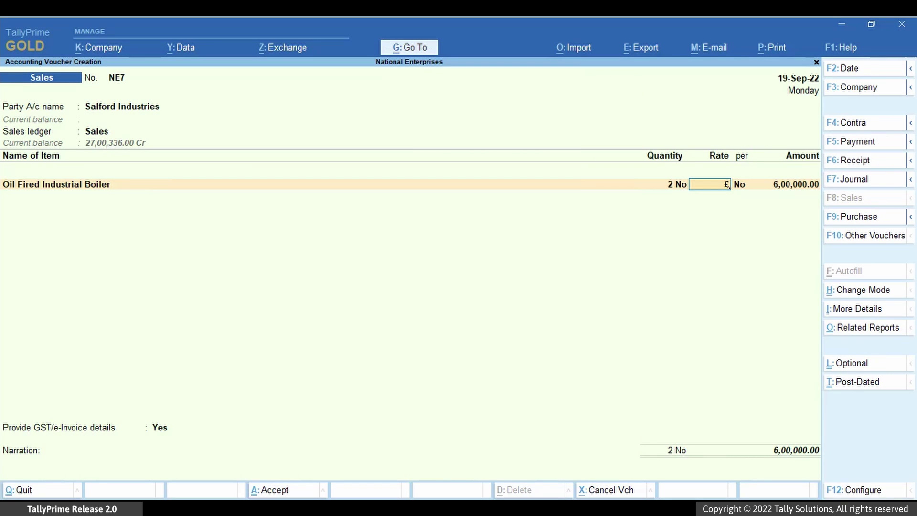
type("3,300")
key("Return")
key("Return")
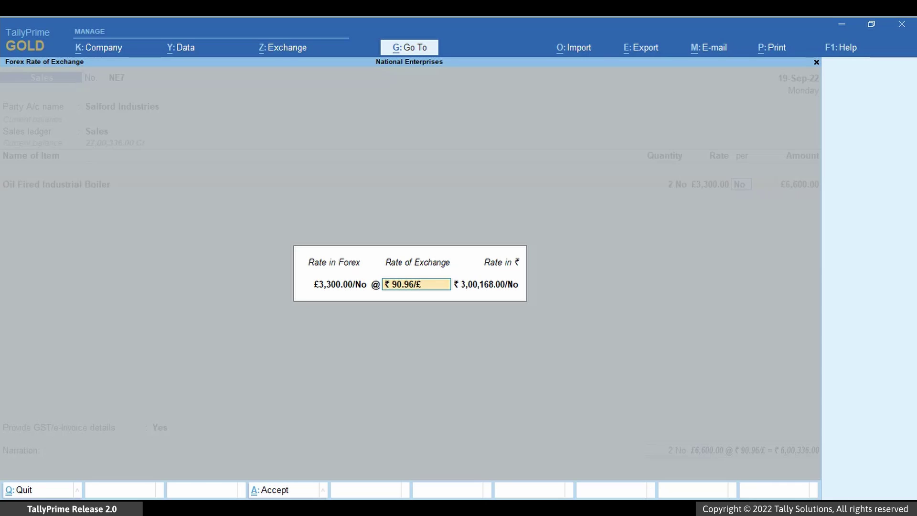
key("Return")
key("Return")
- End the item list and add the IGST ledger with its calculated tax amount
key("Return")
type("Ig")
key("Return")
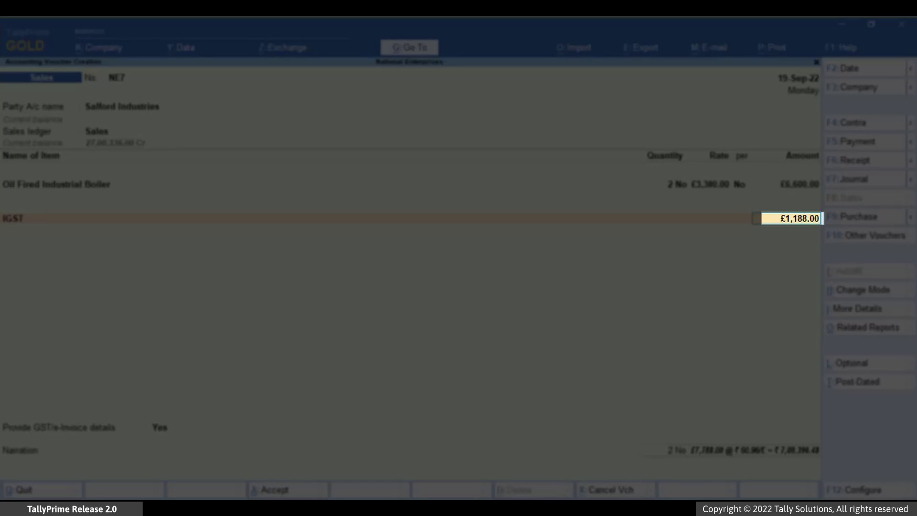
key("Return")
key("Return")
key("Return")
key("Return")
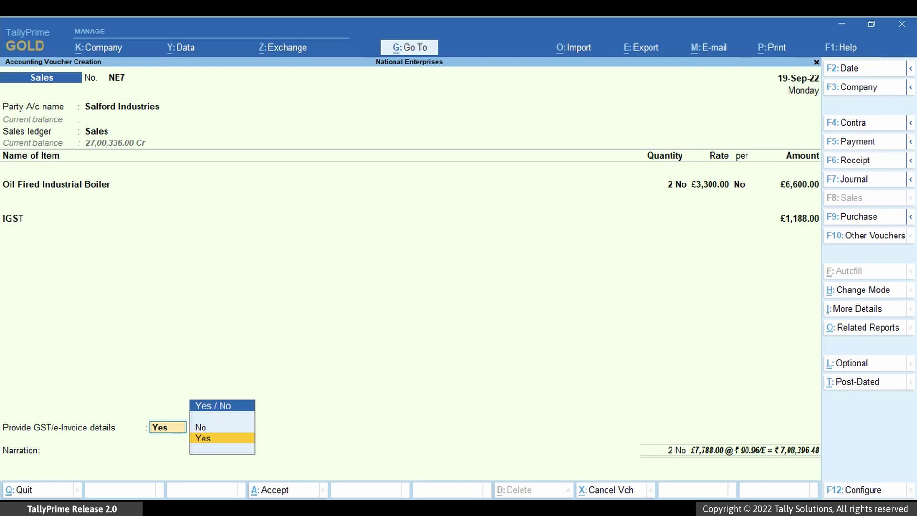
- Choose to provide GST/e-Invoice details, then enter the shipping bill number, a date on the 19th, and a Cochin port code
key("Return")
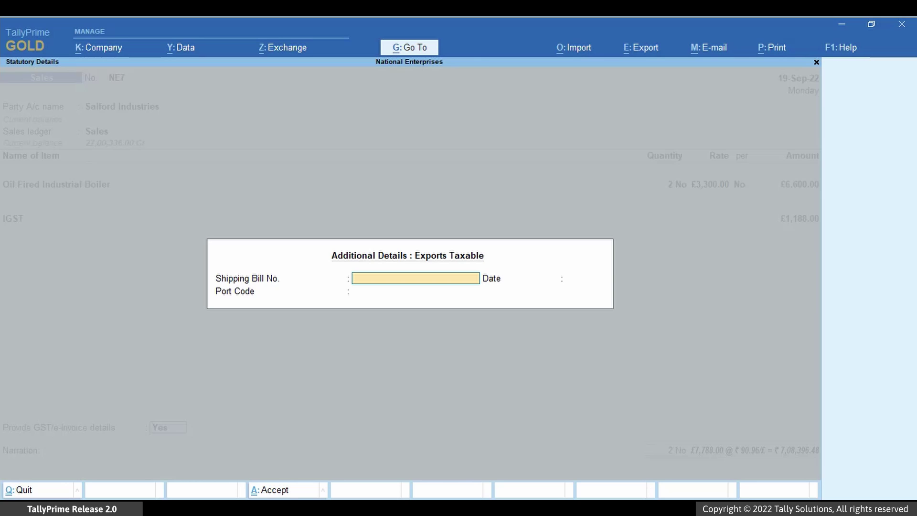
type("456987")
key("Return")
type("19-")
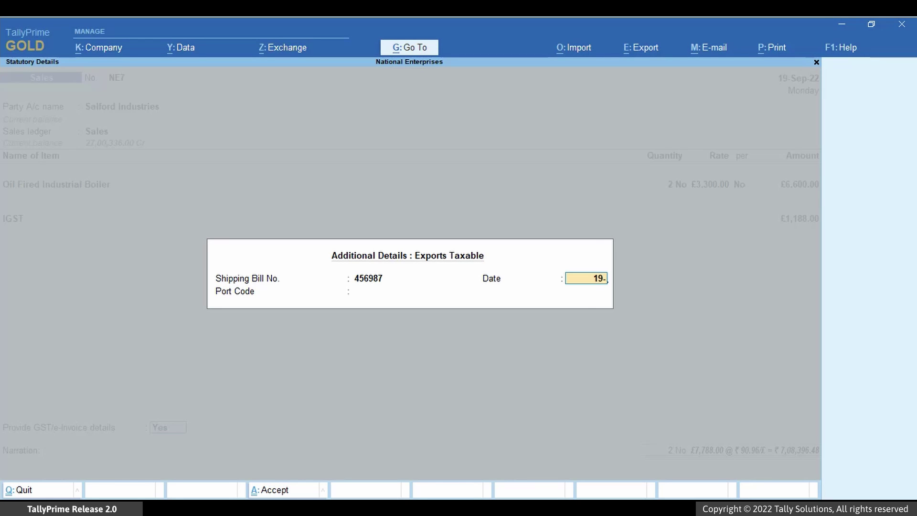
key("Return")
type("Coc")
key("Return")
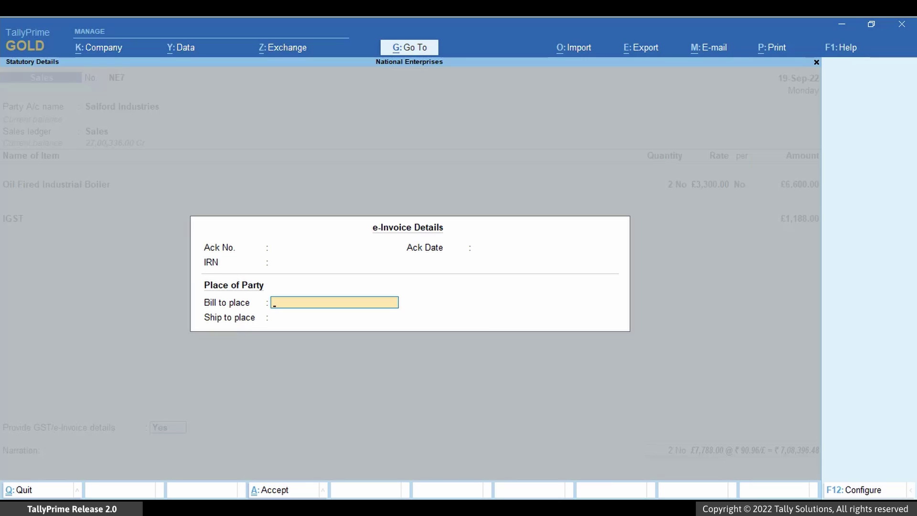
- Set both the bill-to place and the ship-to place of the Salford Industries voucher to England and accept the details
type("England")
key("Return")
type("England")
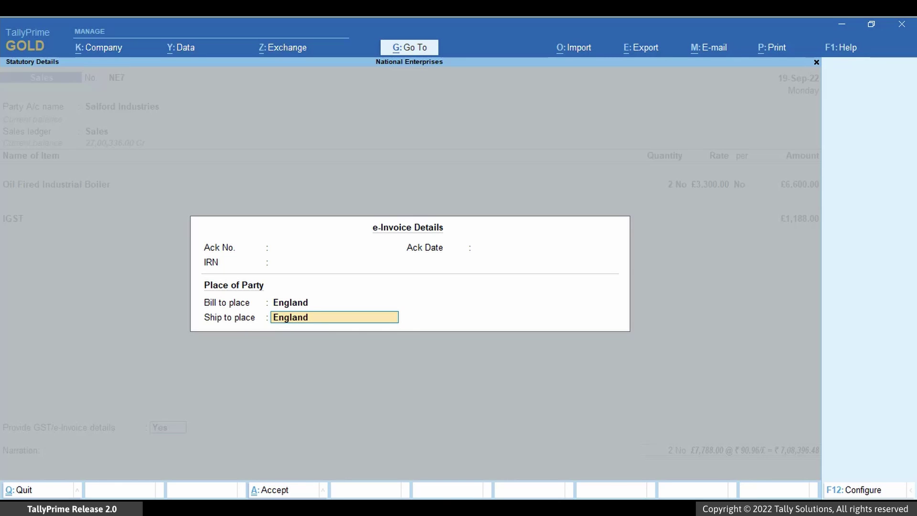
key("Return")
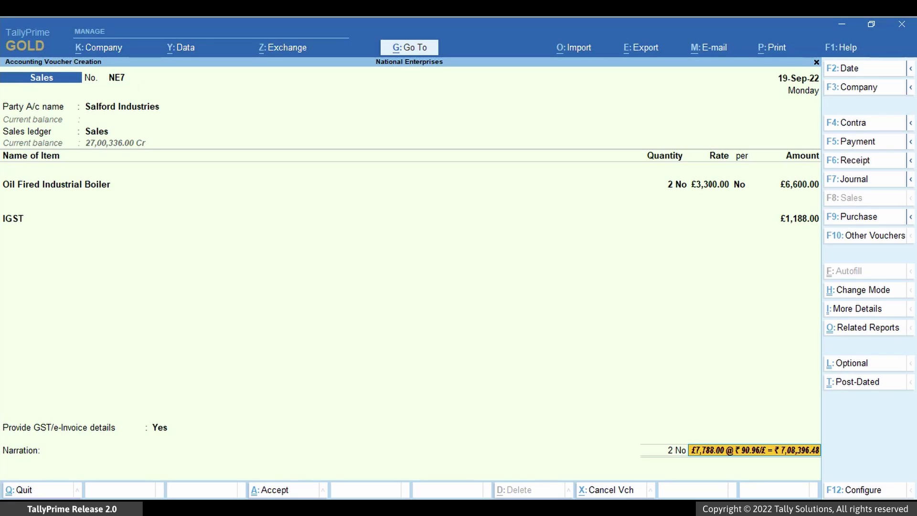
- Configure the Salford Industries invoice printout to show both base and foreign currencies for the total
key("ctrl+p")
key("Left")
key("Left")
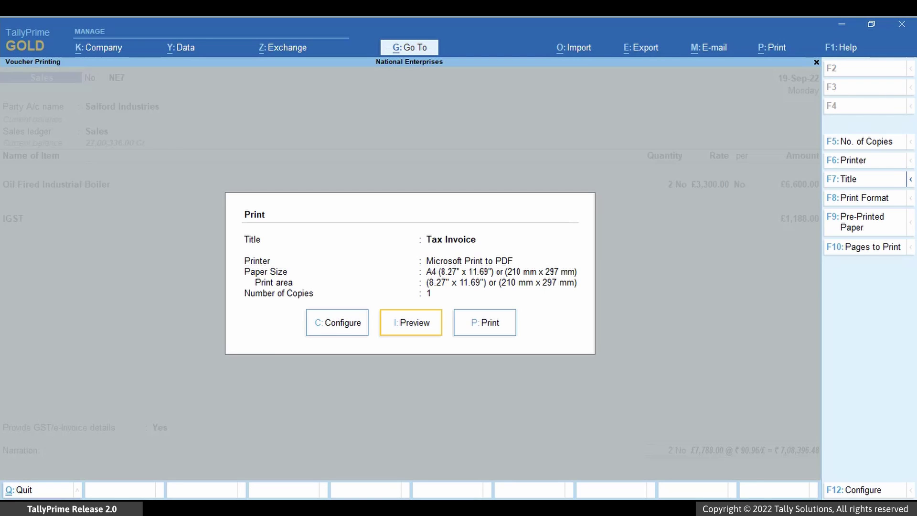
key("Return")
type("Bas")
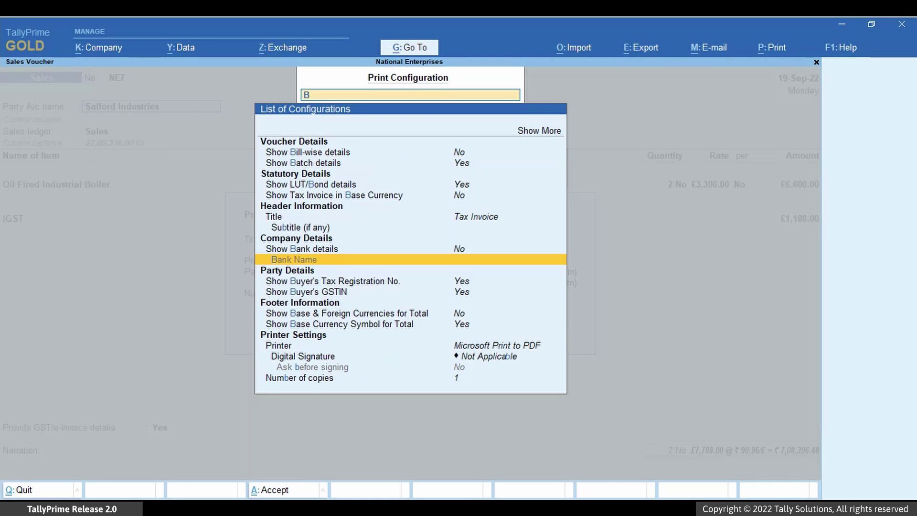
key("Down")
key("Down")
key("Down")
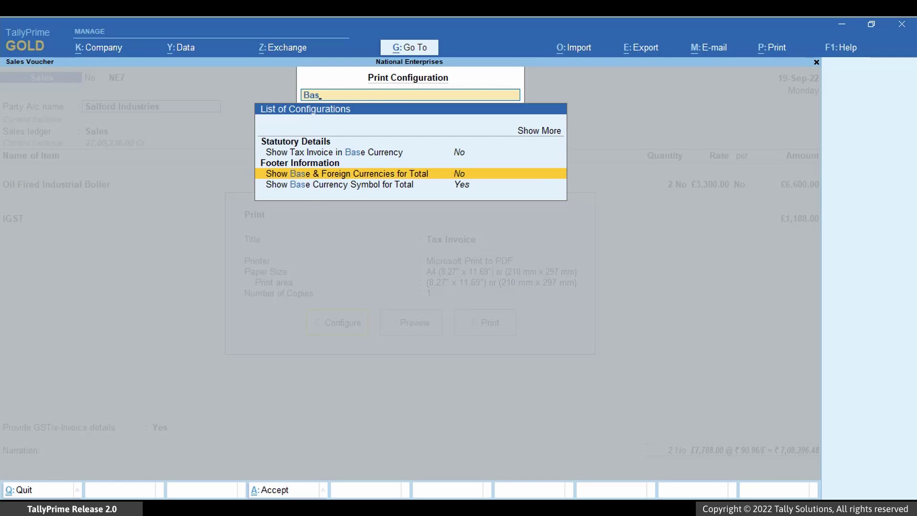
key("Return")
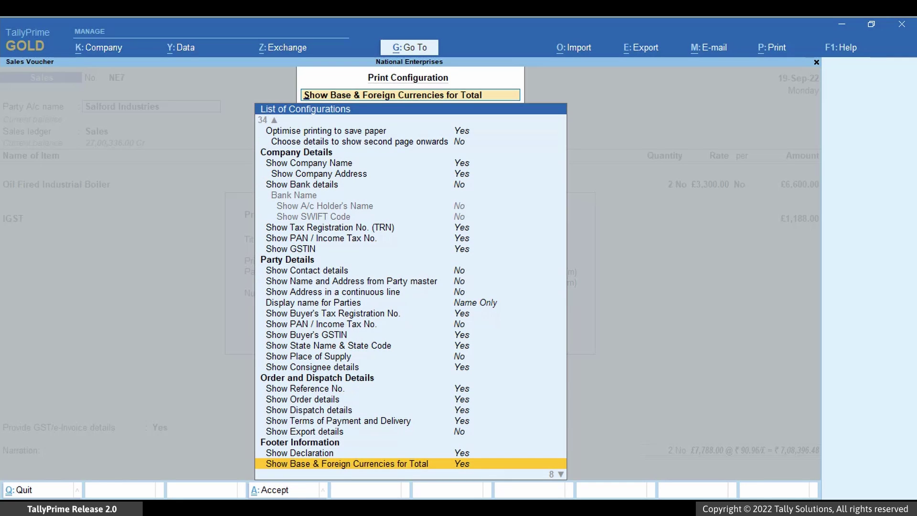
key("ctrl+a")
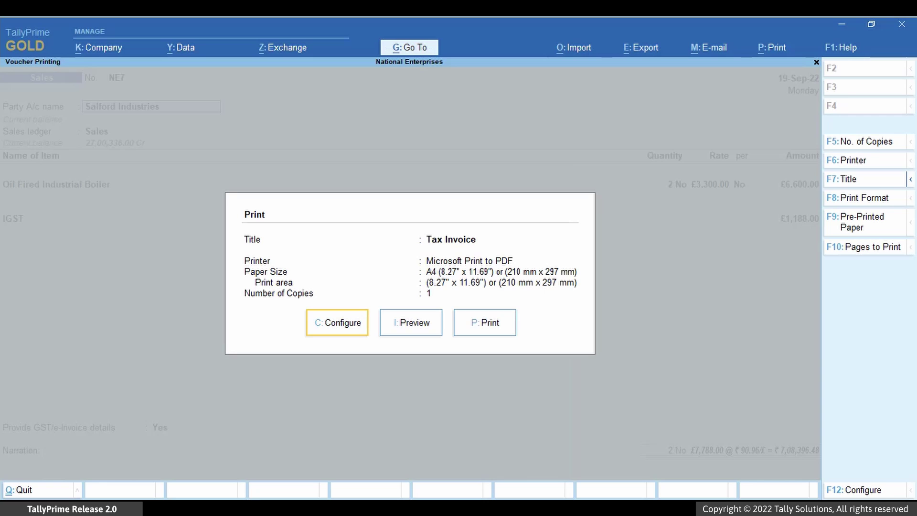
- Preview the Salford Industries tax invoice, examine its total in pounds and rupees up close, and return to the voucher
key("Right")
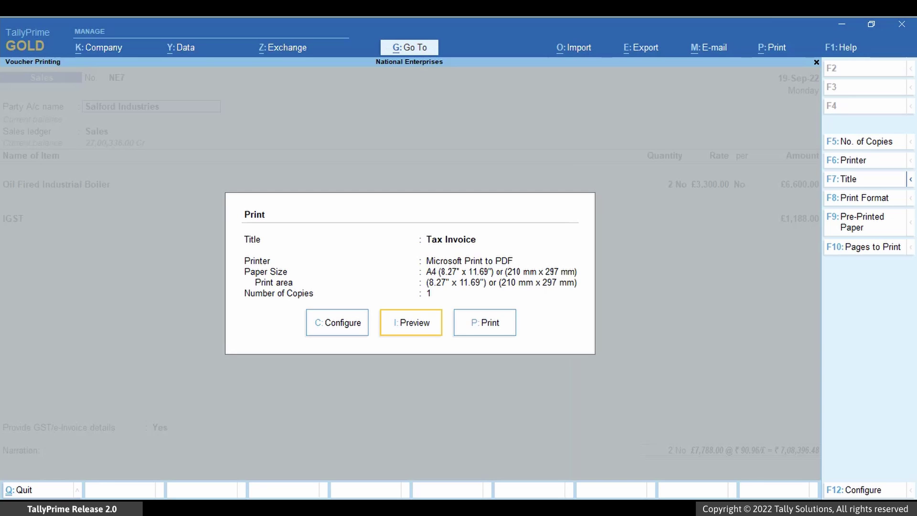
key("Return")
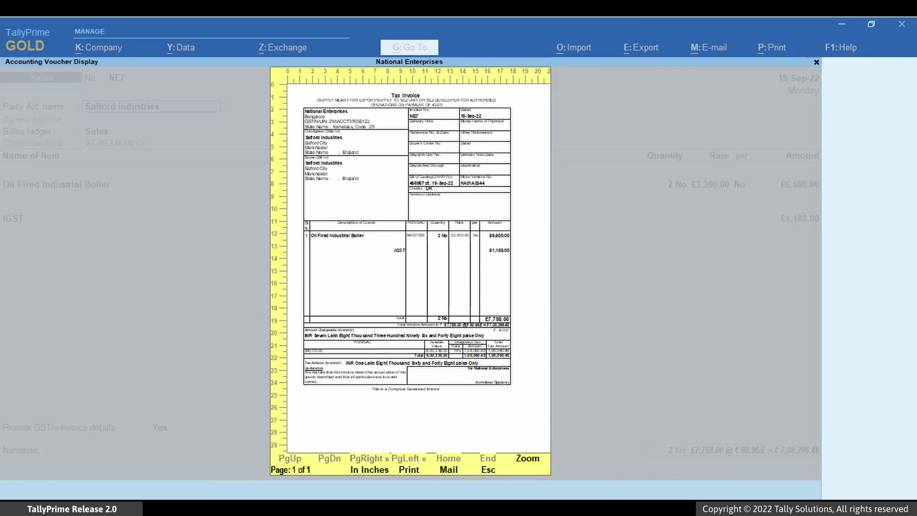
key("Return")
scroll(409, 286, "down", 5)
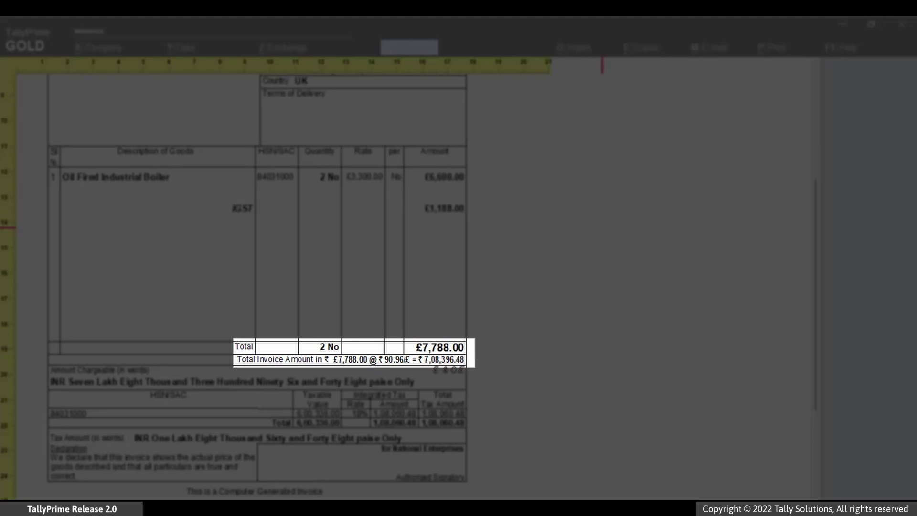
key("alt+z")
key("Escape")
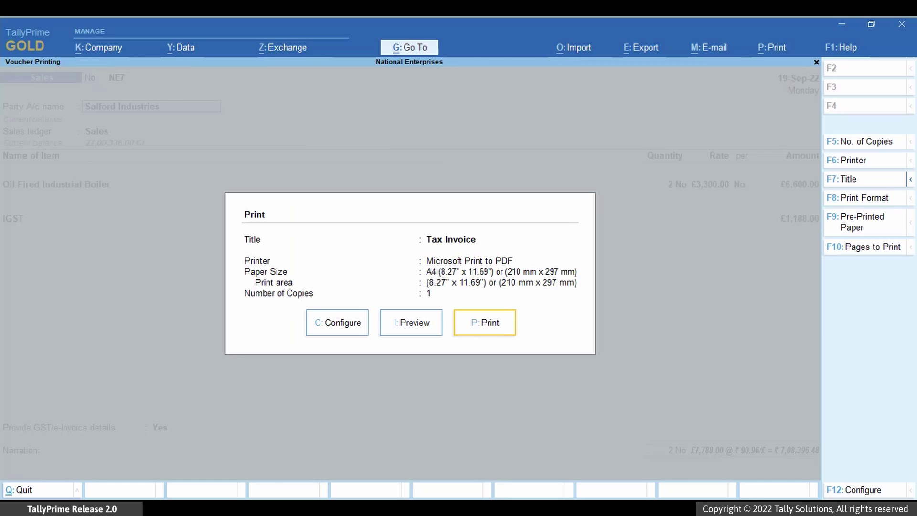
key("Escape")
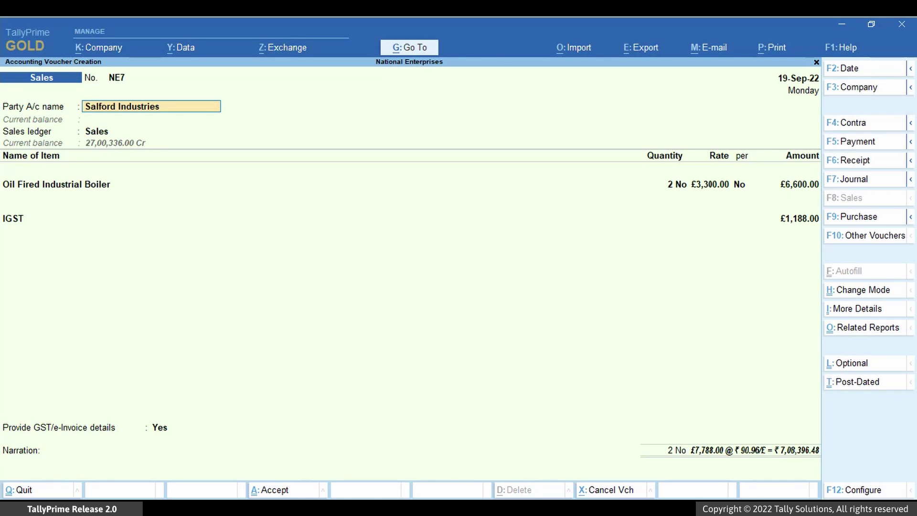
- Save the Salford Industries sales voucher and generate its e-Invoice
key("ctrl+a")
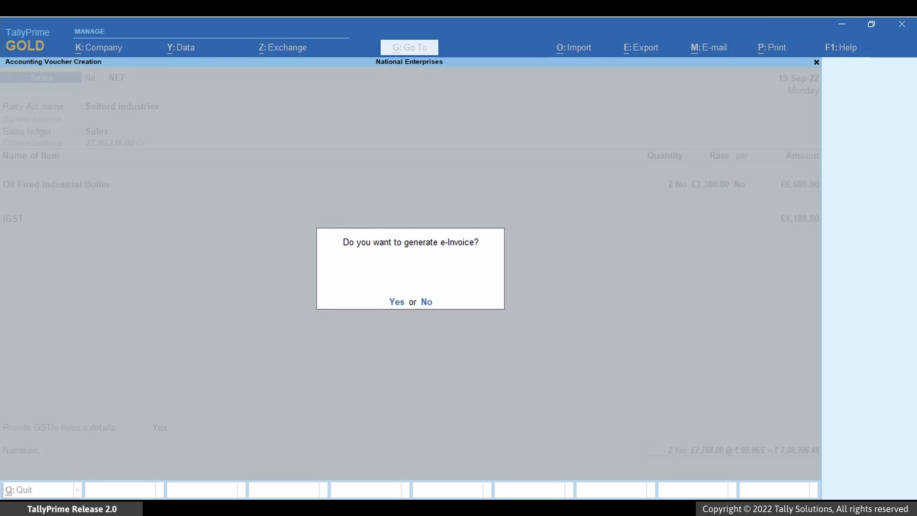
key("y")
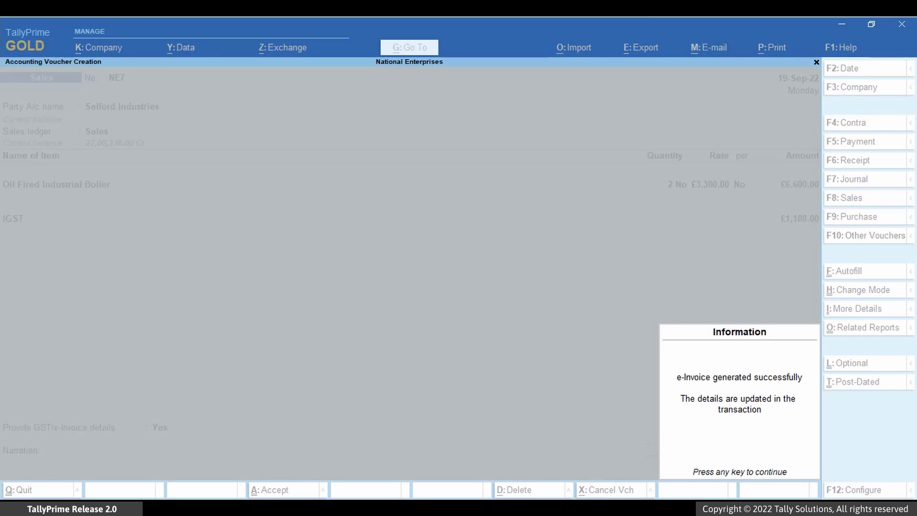
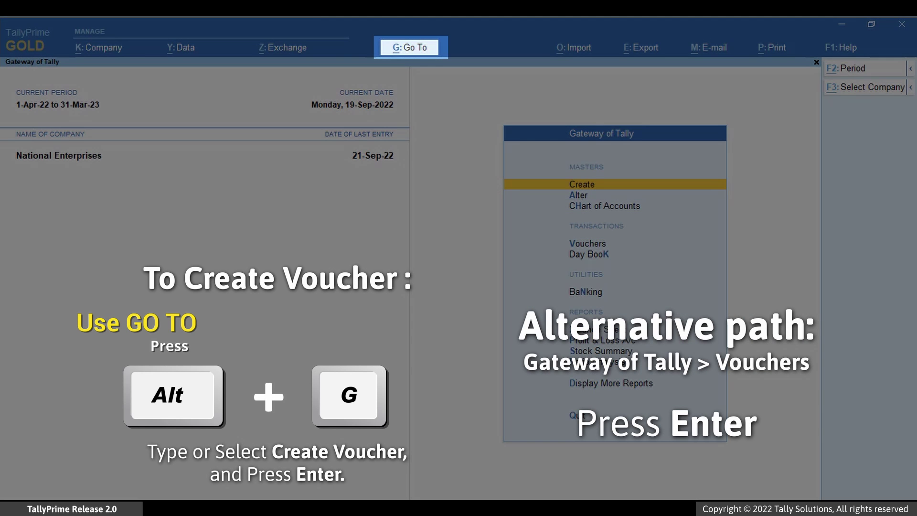
- Start a new sales voucher with Ferguson Industries as the party account
key("alt+g")
key("Up")
key("Up")
key("Up")
key("Up")
key("Up")
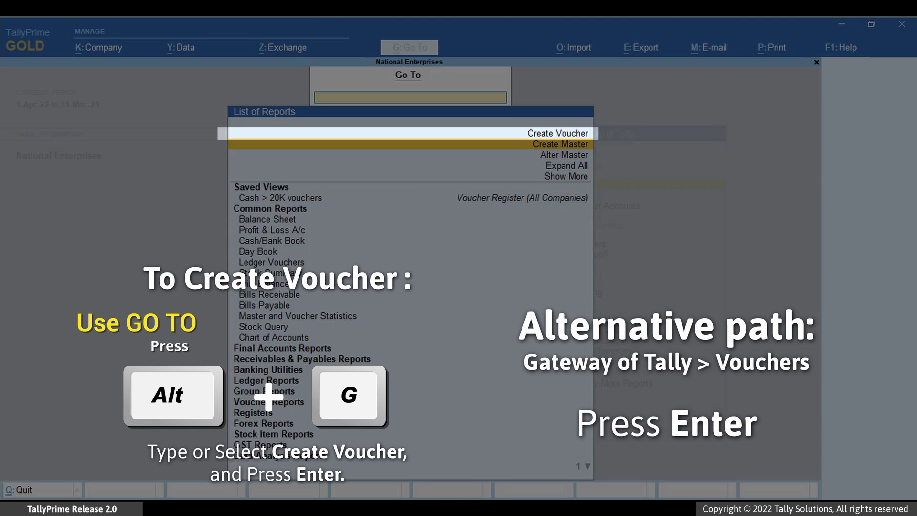
key("Return")
key("Down")
key("Down")
key("Down")
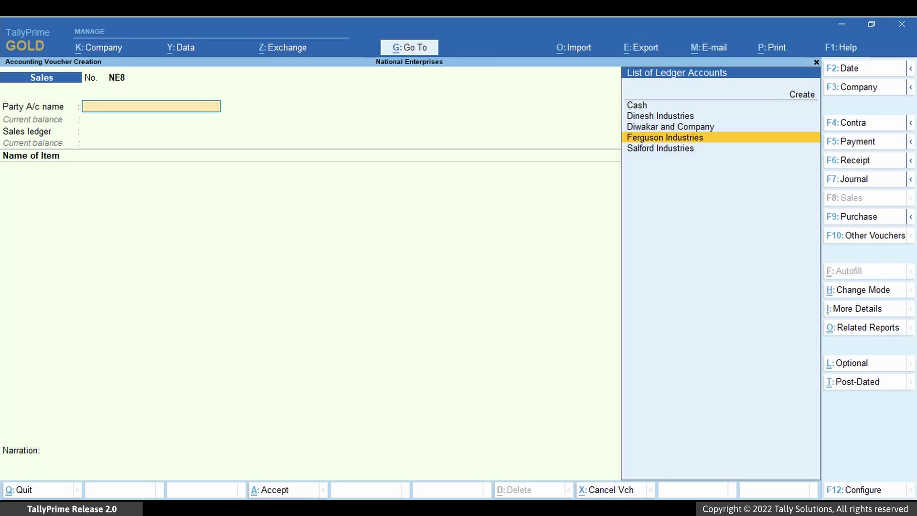
key("Return")
- Accept the supplementary details for Ferguson Industries unchanged and select Sales as the sales ledger
key("Return")
key("Return")
key("Return")
key("Return")
key("Return")
key("Return")
key("Return")
key("Return")
key("Return")
key("Return")
key("Return")
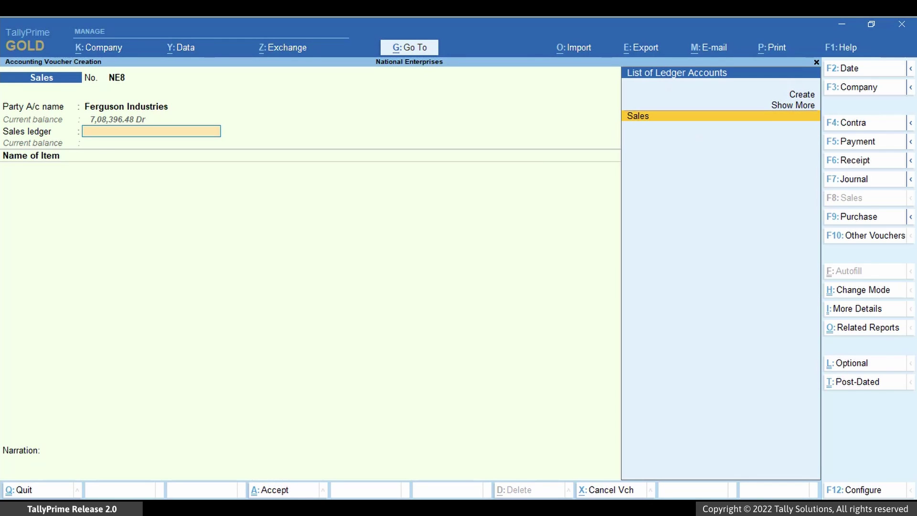
key("Return")
- Add Oil Fired Industrial Boiler with quantity 2 at £3,300 and an exchange rate of ₹90.96/£, and end the list without a tax ledger
key("Down")
key("Down")
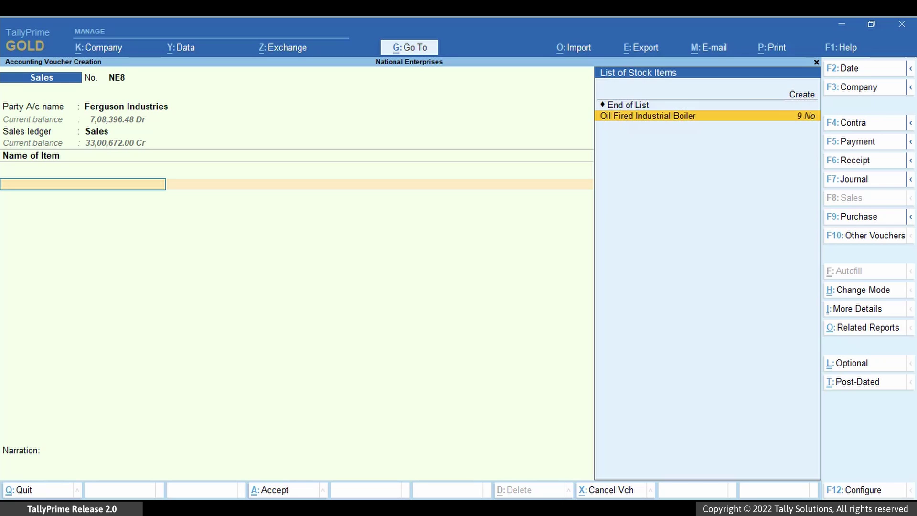
key("Return")
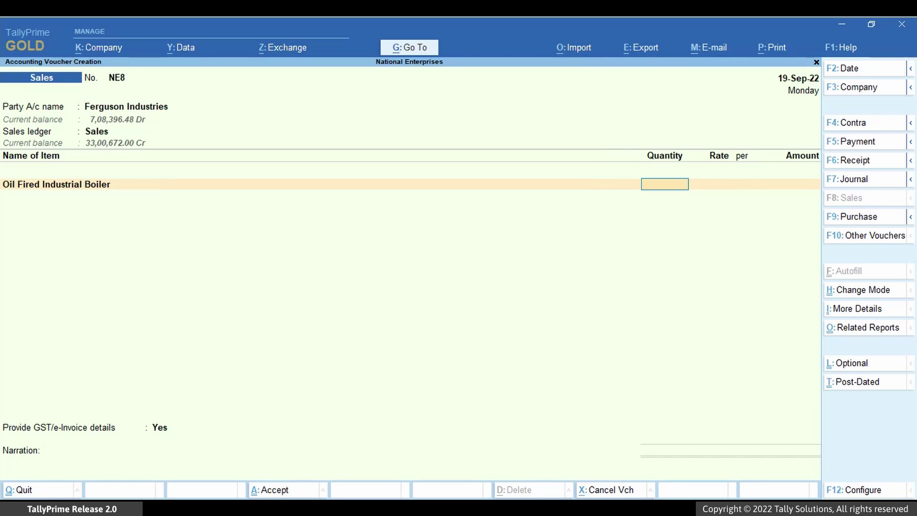
type("2")
key("Return")
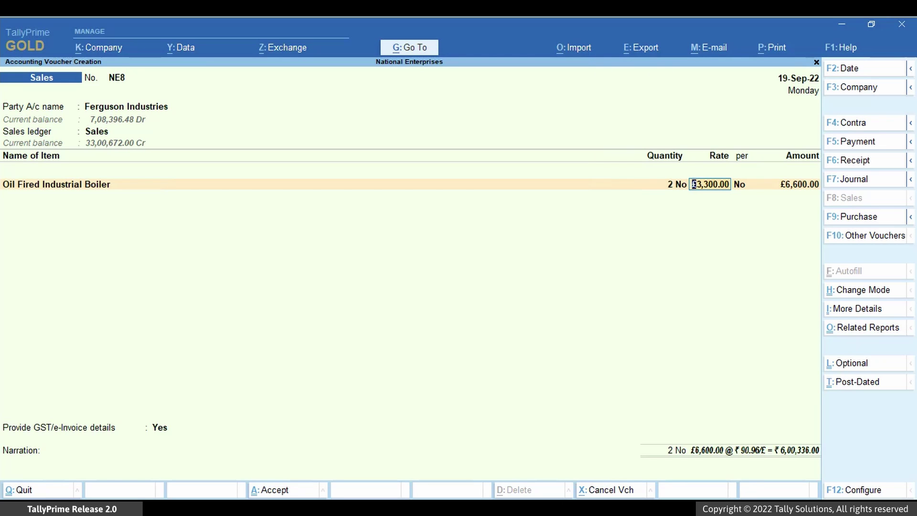
key("Return")
key("Return")
key("Return")
key("Return")
key("Return")
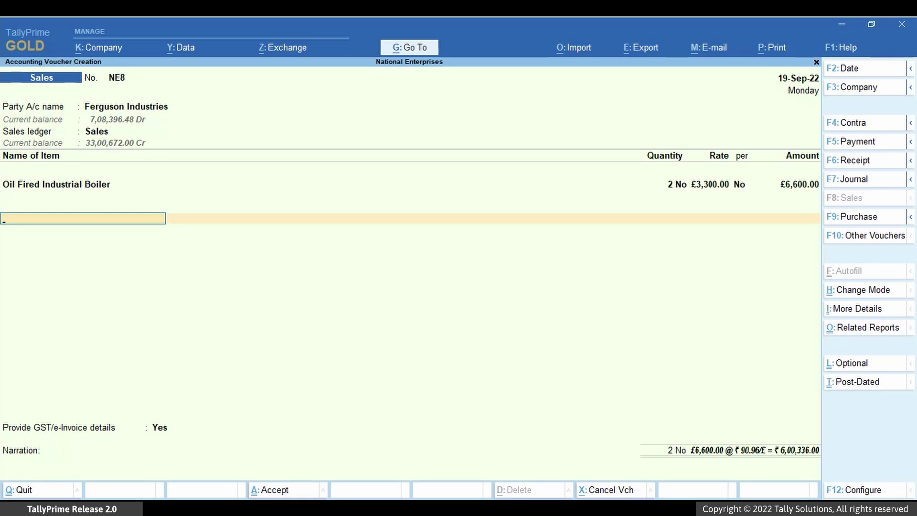
key("Return")
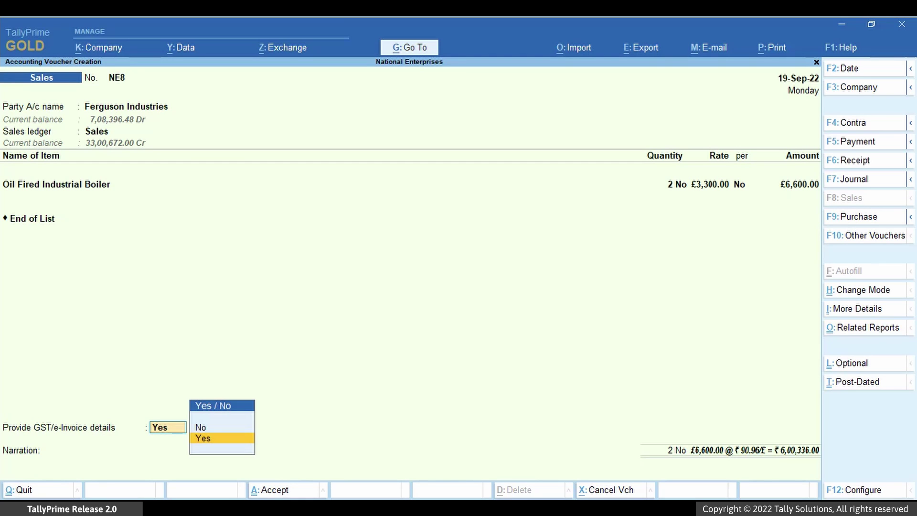
- Choose to provide GST/e-Invoice details and enter the LUT/Bond export's shipping bill number, a date on the 19th, and a Cochin port code
key("Return")
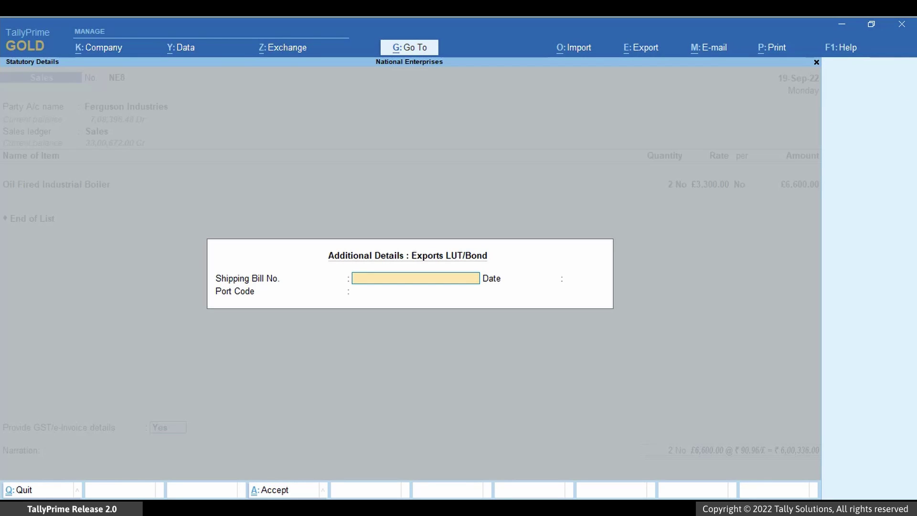
type("123654")
key("Return")
type("19")
key("Return")
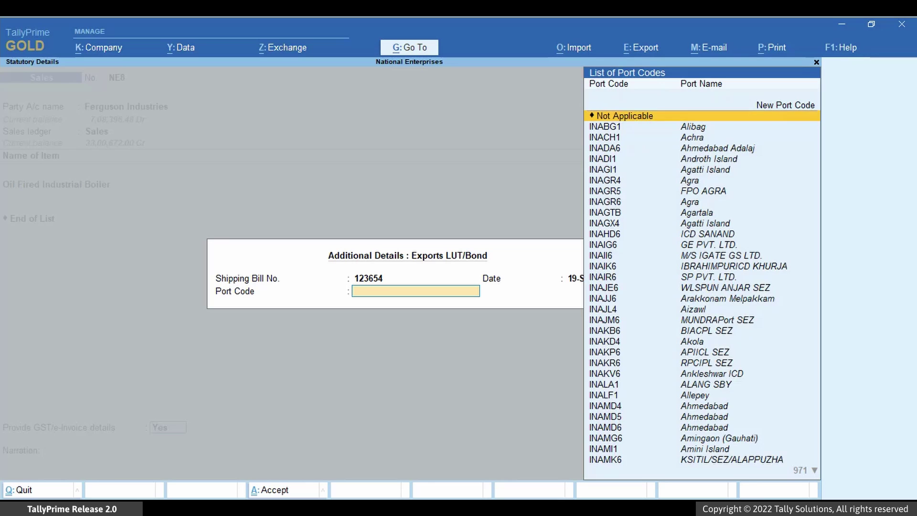
type("Coch")
key("Return")
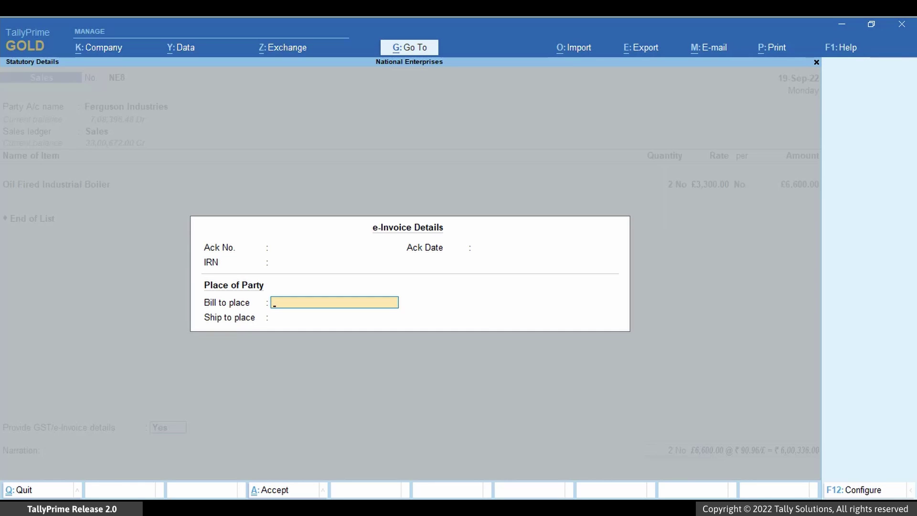
- Set both the bill-to place and the ship-to place of the Ferguson Industries voucher to England
type("England")
key("Return")
type("England")
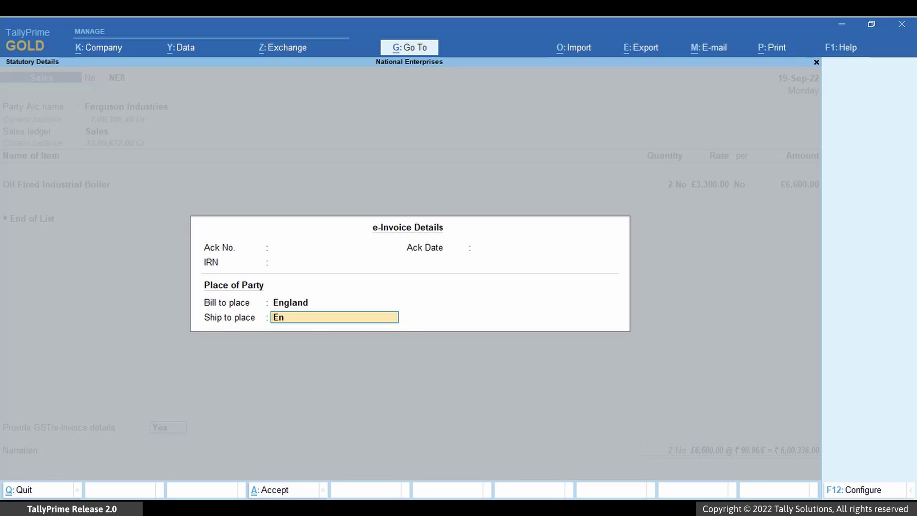
key("Return")
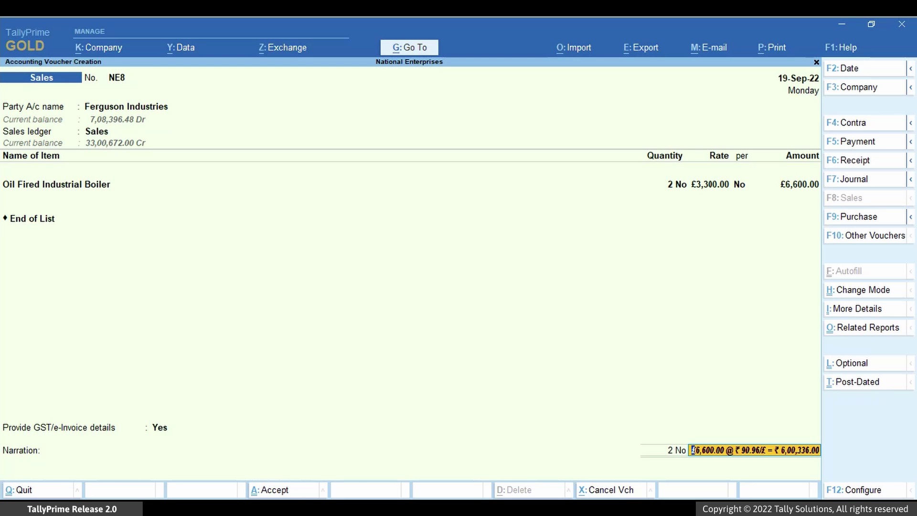
- Accept the voucher total with a New Ref bill-wise entry, leave the narration blank, save the voucher and generate its e-Invoice
key("Return")
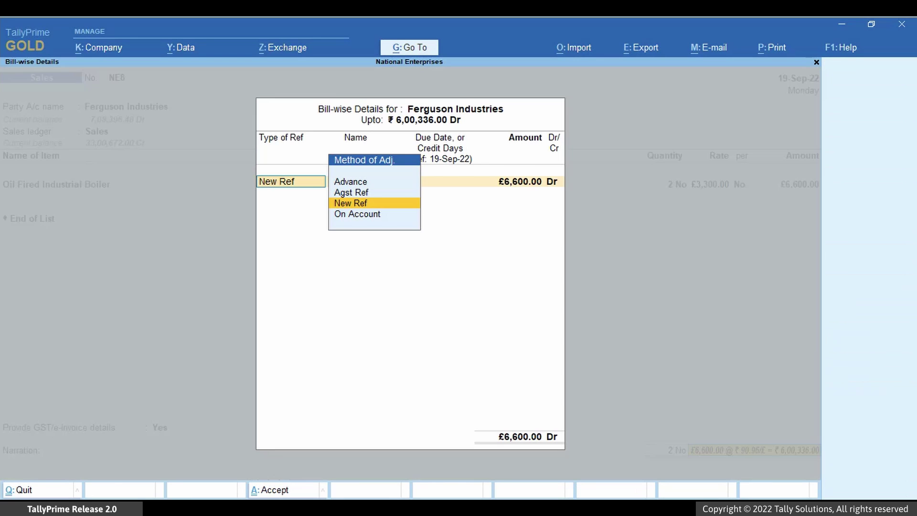
key("Return")
key("Return")
key("Return")
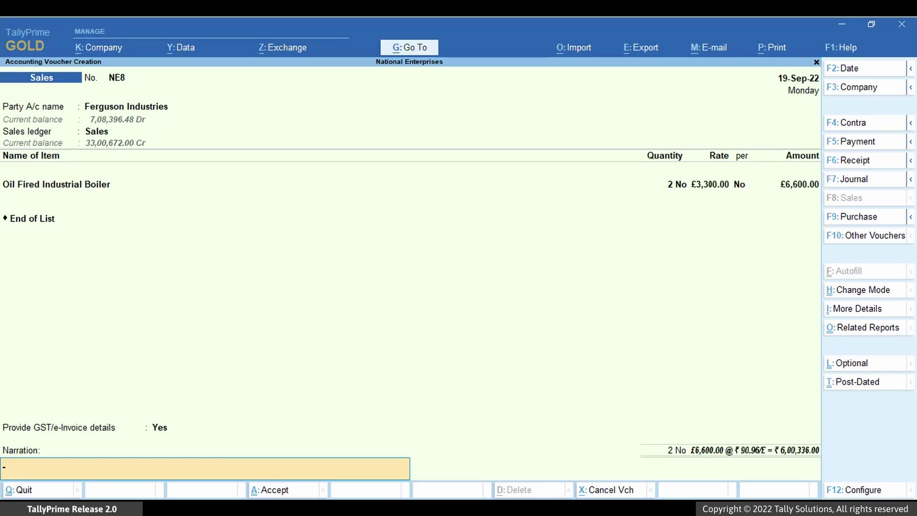
key("Return")
key("y")
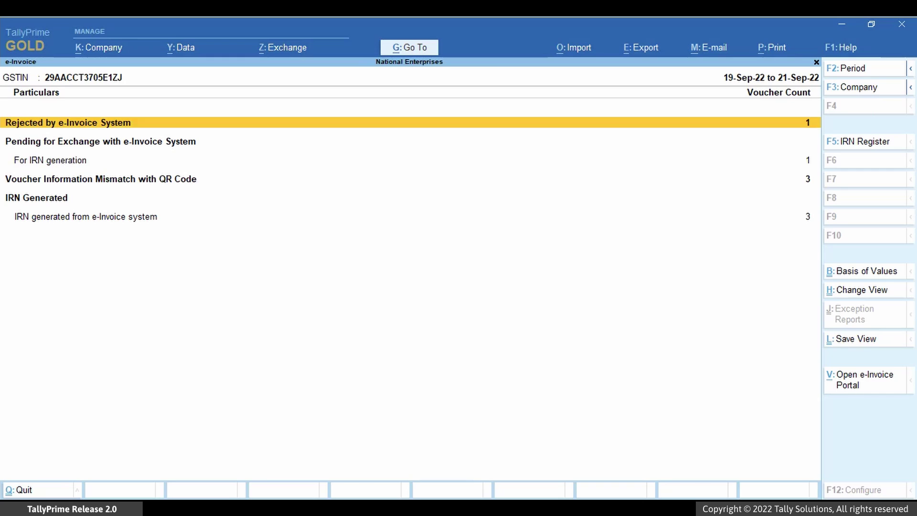
- Open the Ferguson Industries voucher from the e-Invoice report's list of vouchers with IRN generated from the e-Invoice system
key("Down")
key("Down")
key("Down")
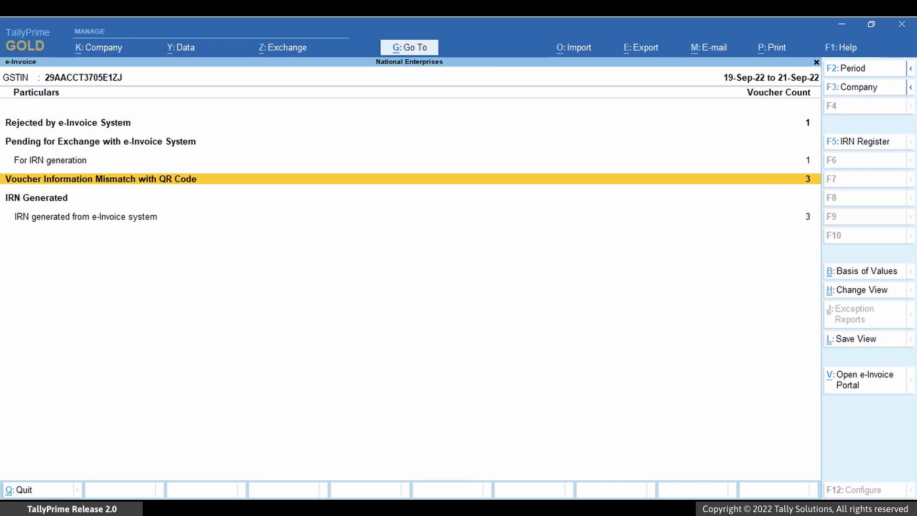
key("Return")
key("Down")
key("Down")
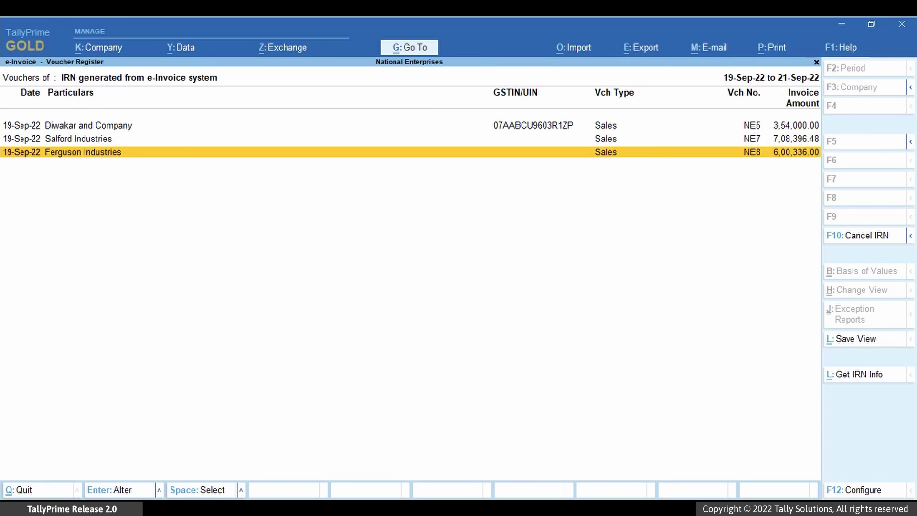
key("Return")
- Preview the Ferguson Industries tax invoice and enlarge it to examine the e-Invoice QR code and IRN details
key("alt+p")
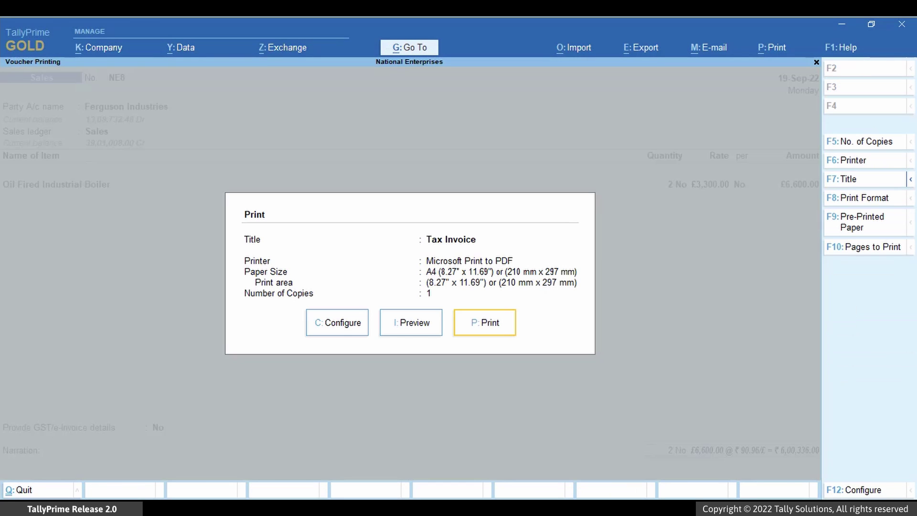
key("i")
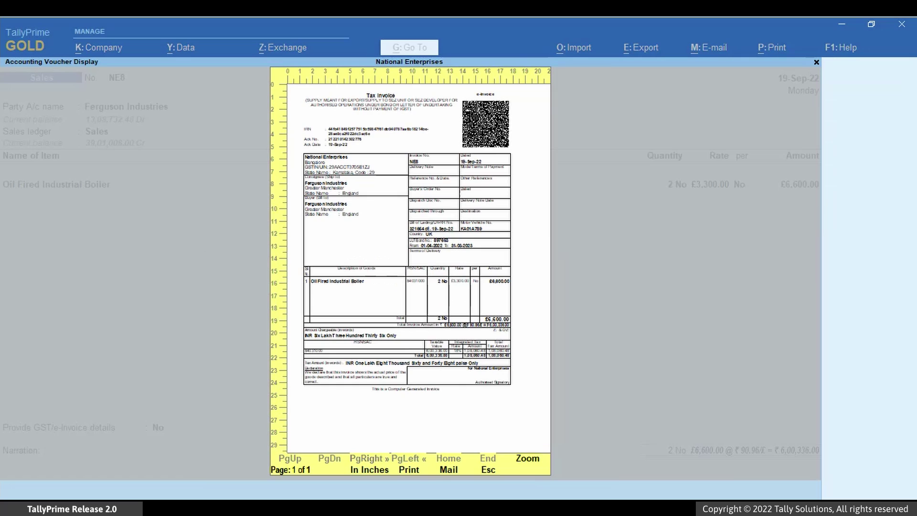
key("alt+z")
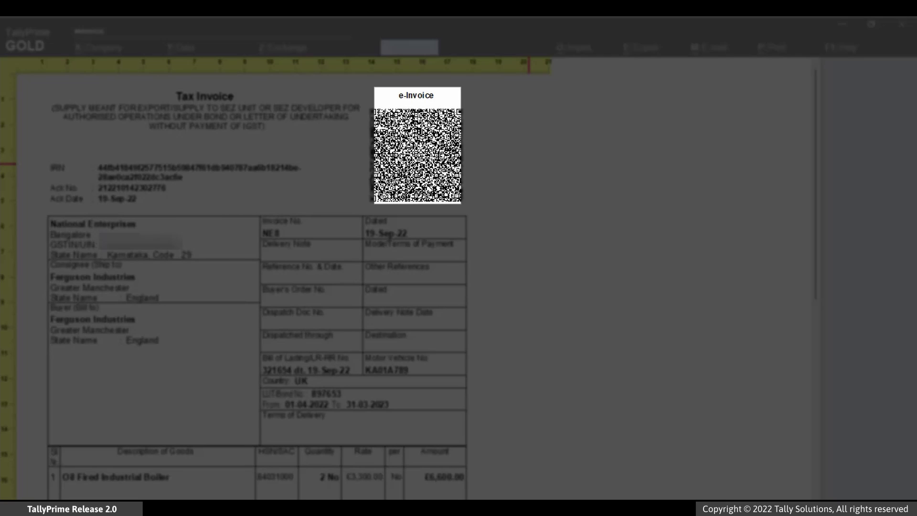